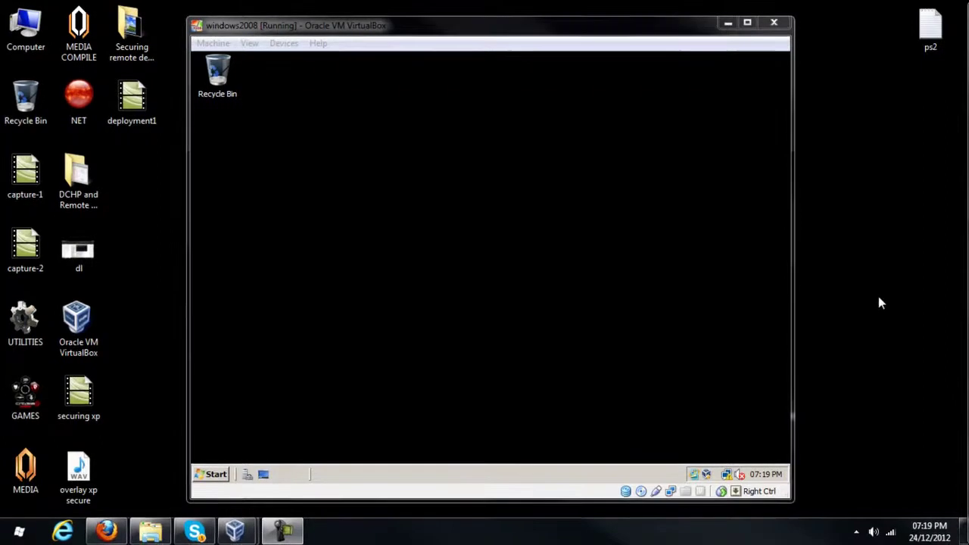
Show the Administrative Tools submenu from the windows2008 guest's Start menu
click(202, 473)
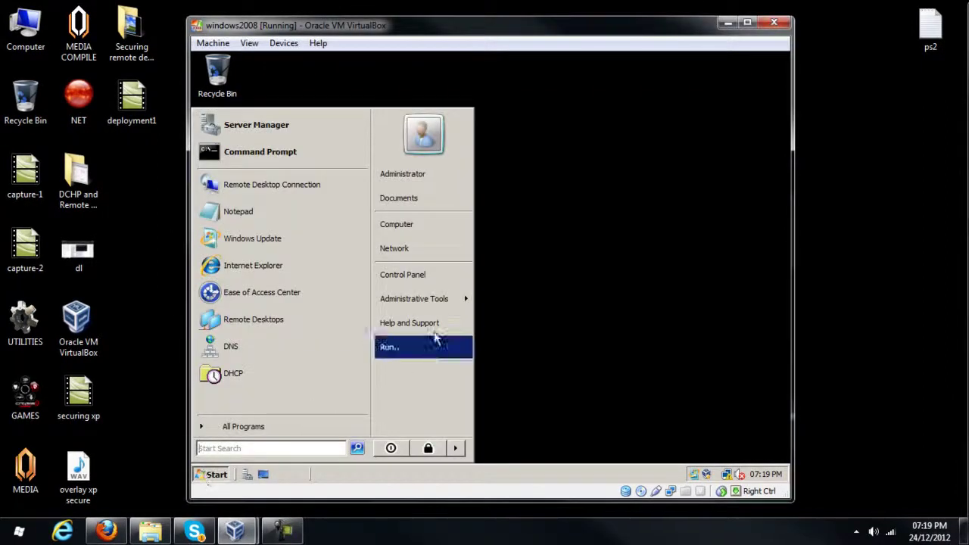
mouse_move(448, 311)
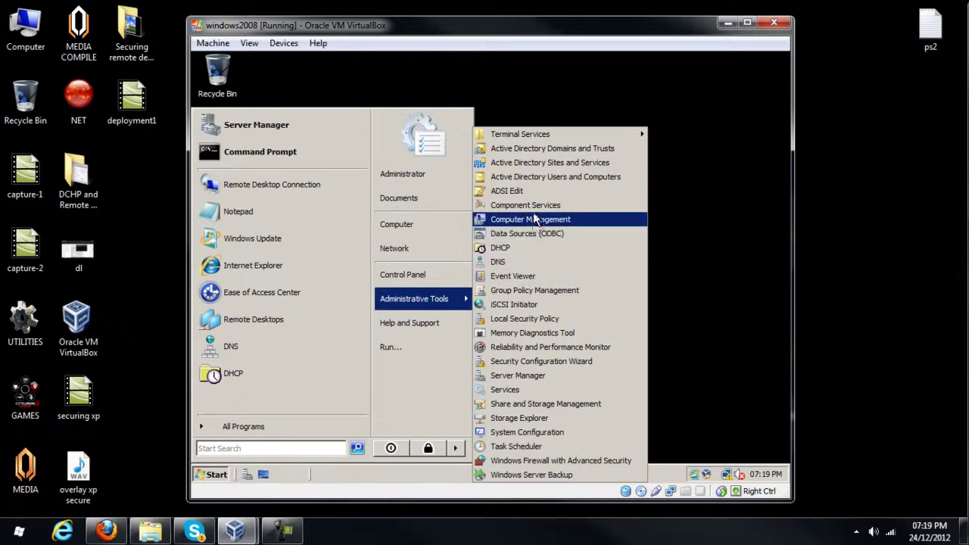
Add the Windows Deployment Services role with Deployment Server and Transport Server through Server Manager
click(528, 377)
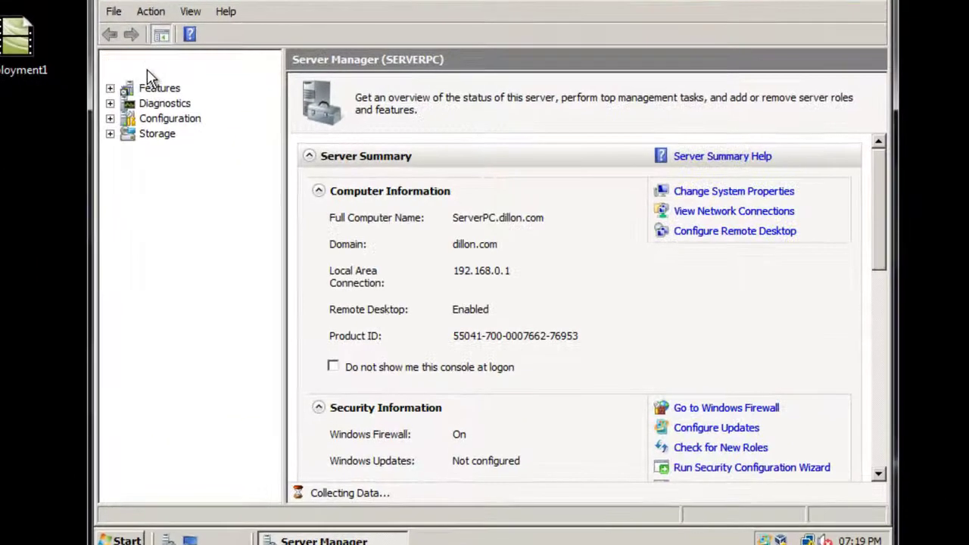
click(149, 75)
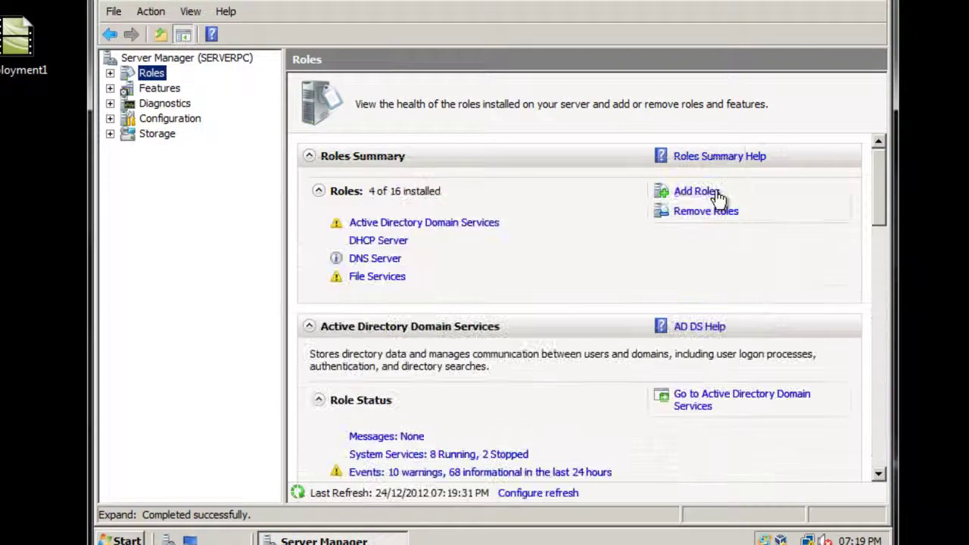
click(695, 191)
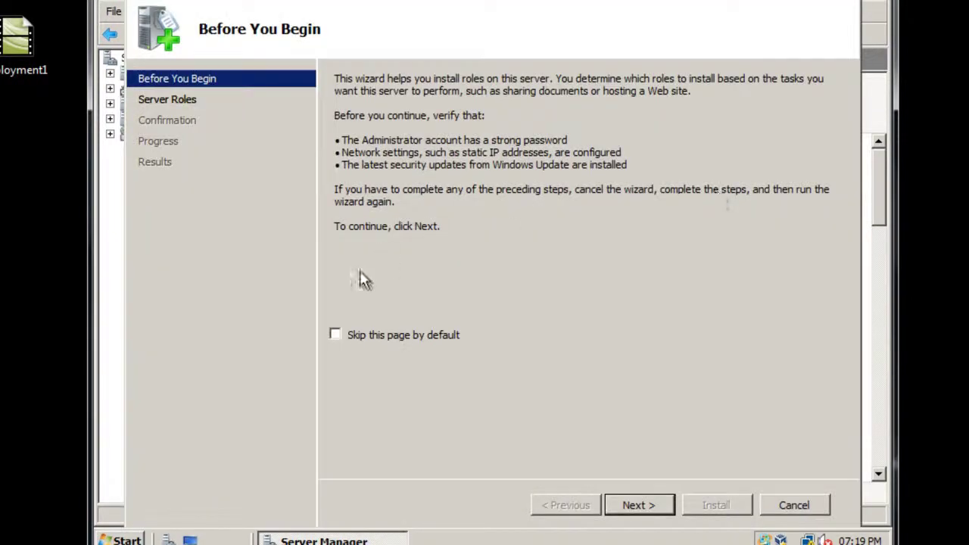
click(636, 505)
click(344, 350)
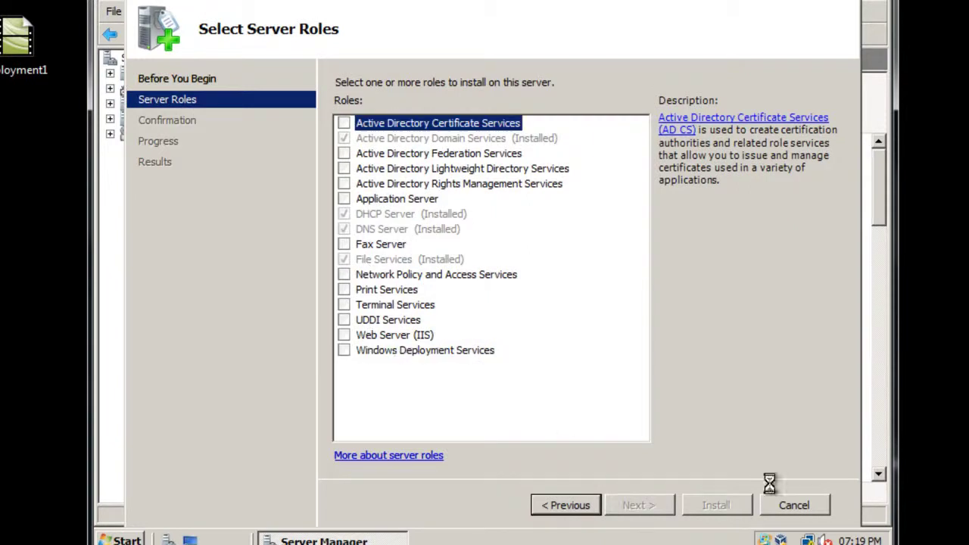
click(634, 505)
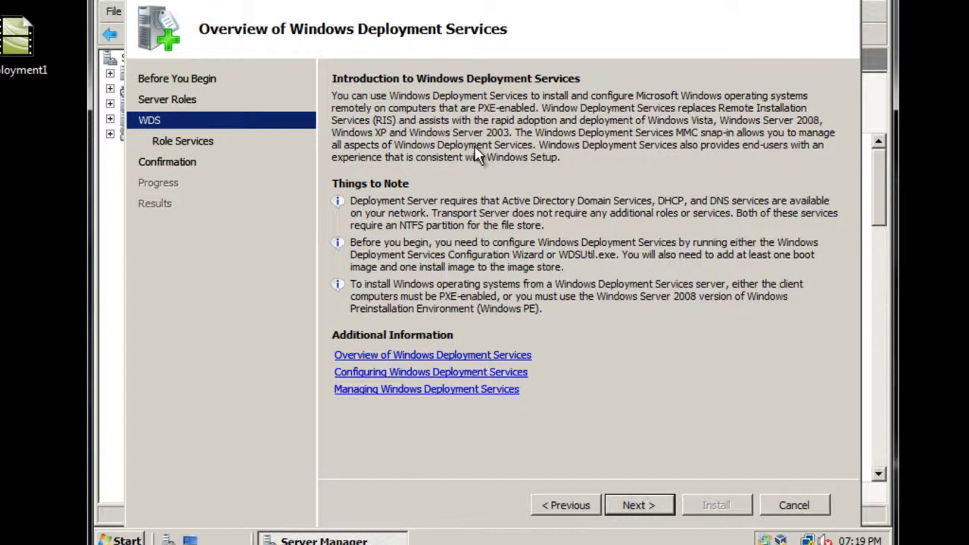
click(640, 505)
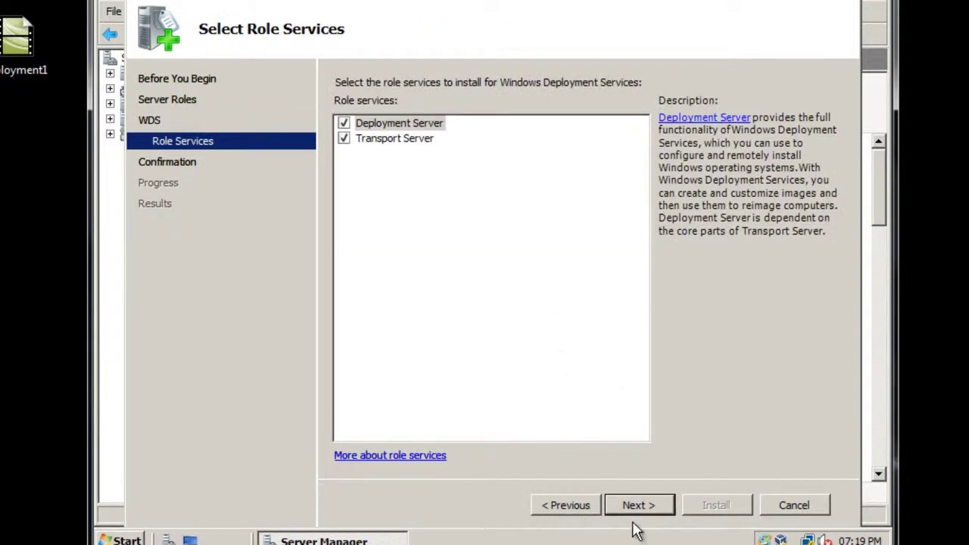
click(634, 508)
click(711, 507)
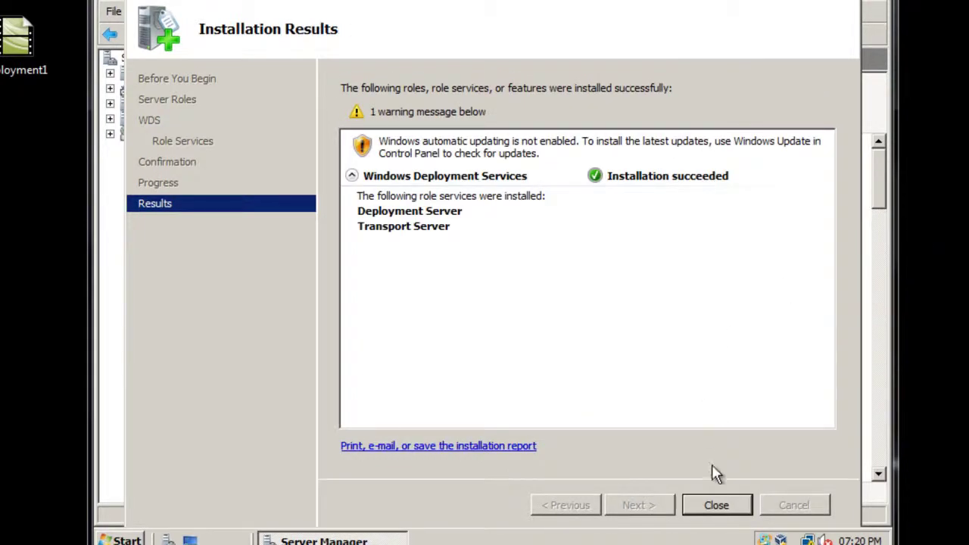
click(713, 505)
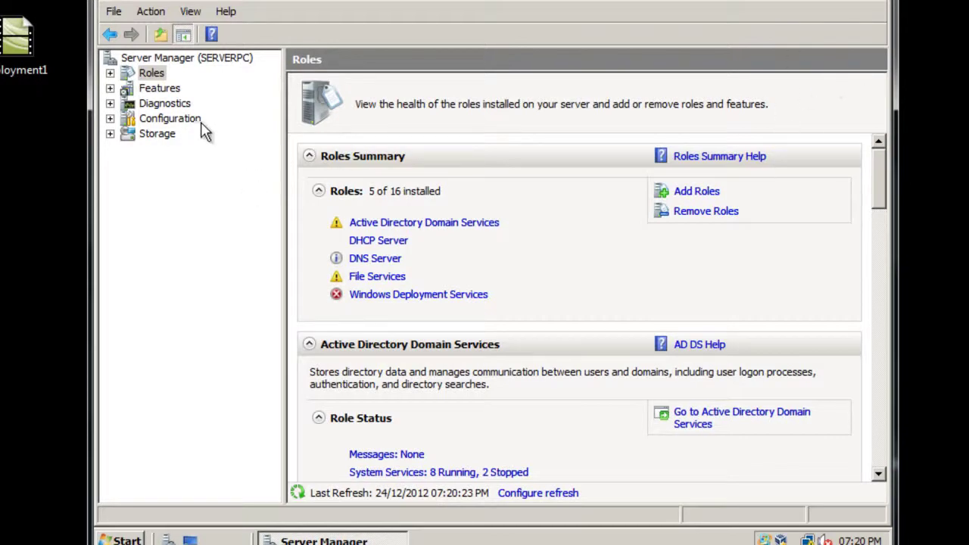
Close Server Manager and launch the Windows Deployment Services console
click(881, 2)
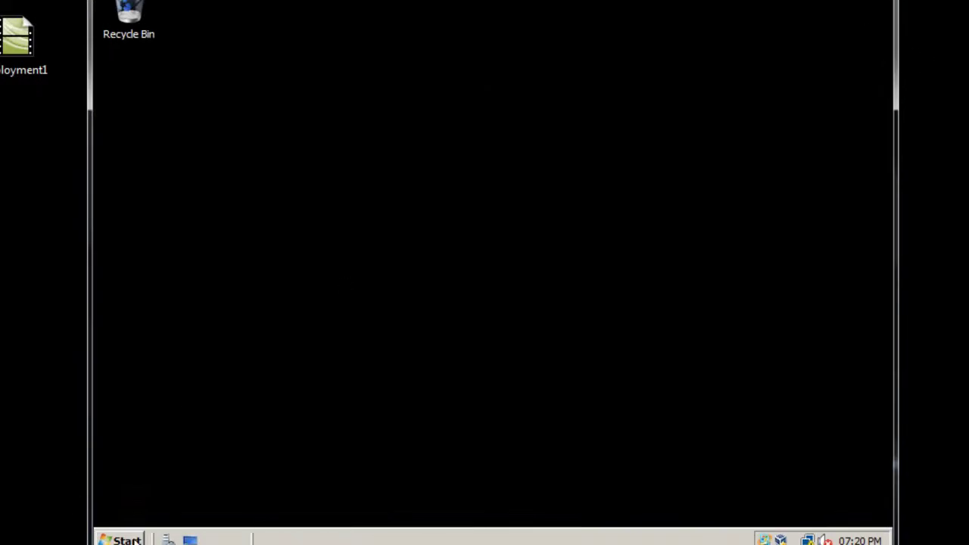
click(121, 539)
mouse_move(389, 316)
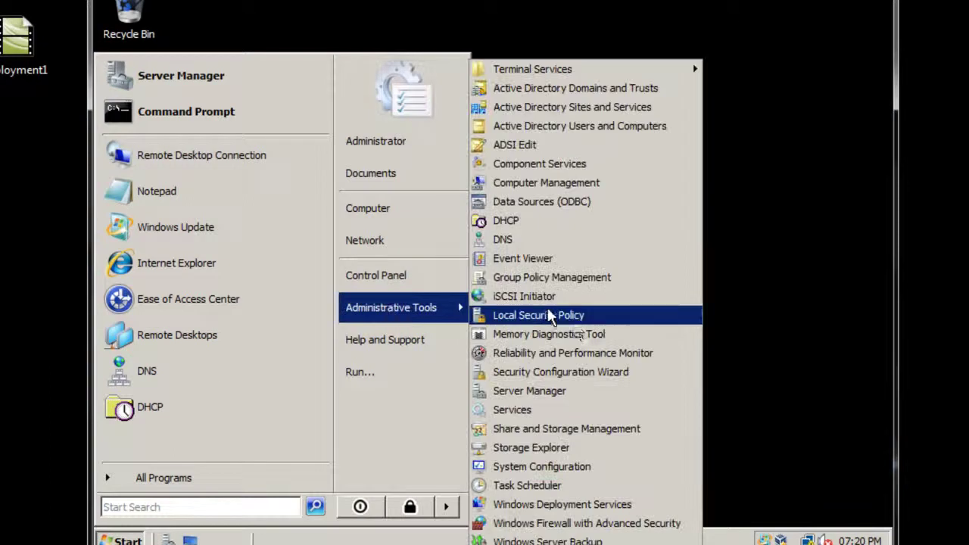
click(577, 504)
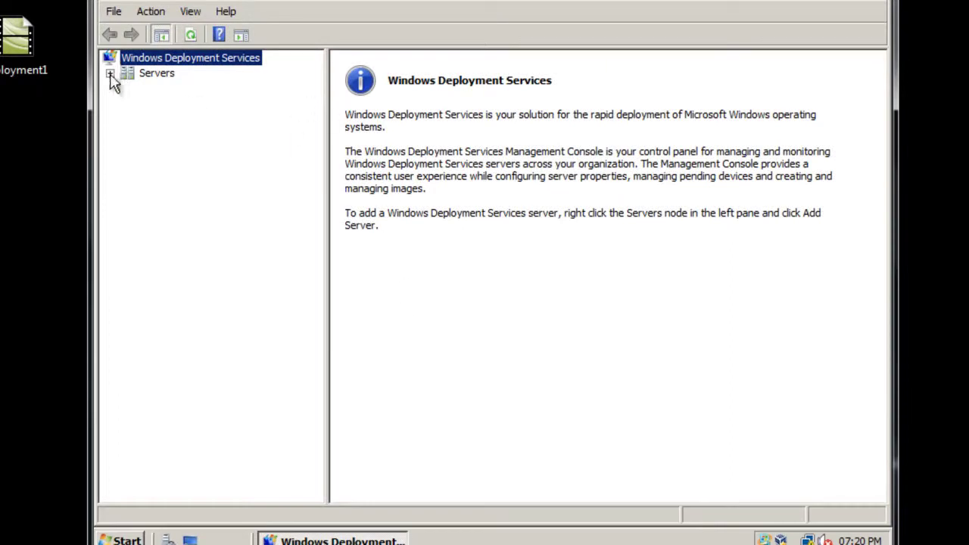
Start Configure Server on ServerPC.dillon.com under Servers
click(110, 73)
click(189, 91)
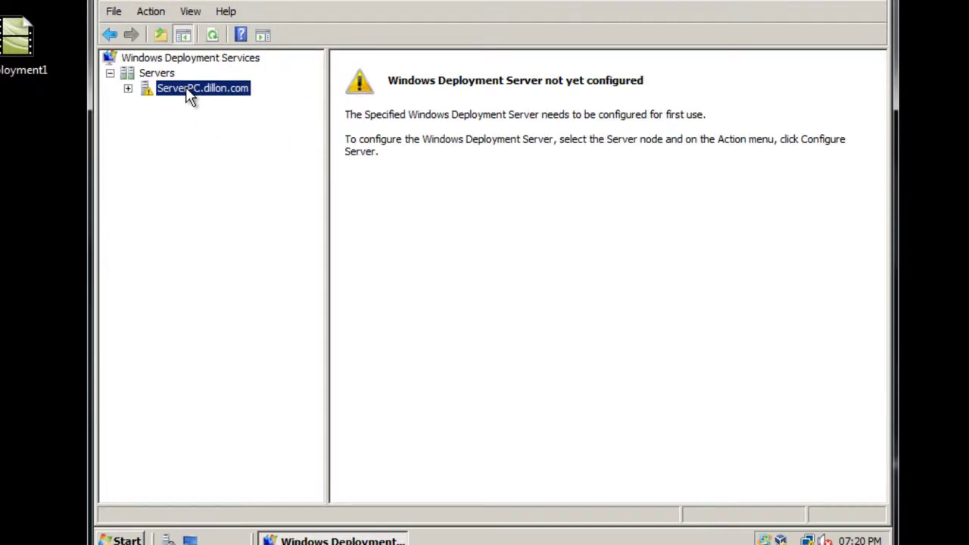
right_click(196, 91)
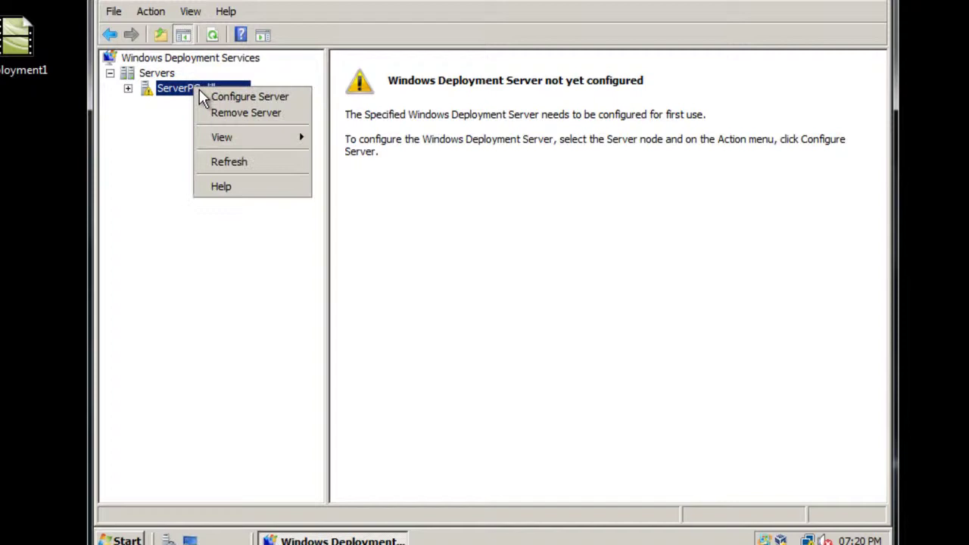
click(213, 96)
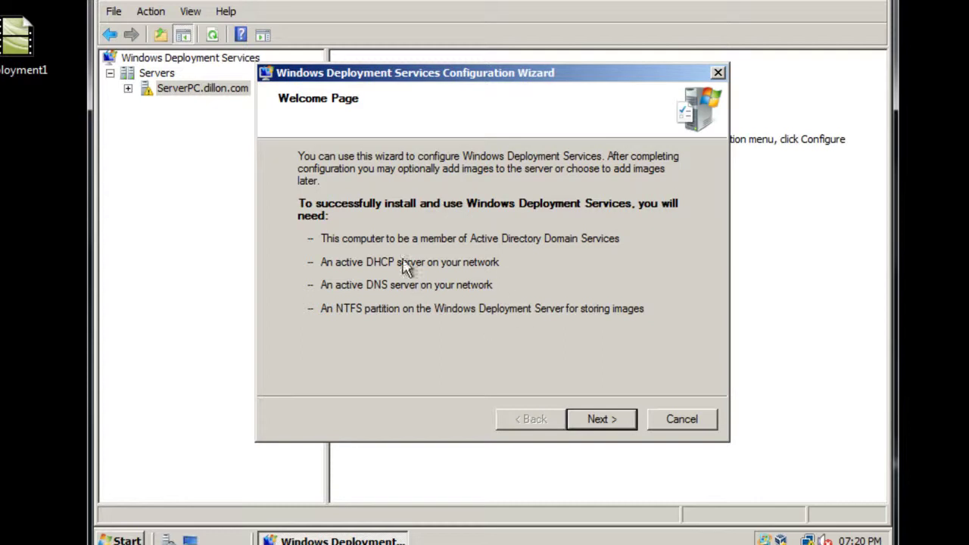
Configure WDS with C:\RemoteInstall, DHCP option 60 PXEClient, responding to all client computers
click(613, 420)
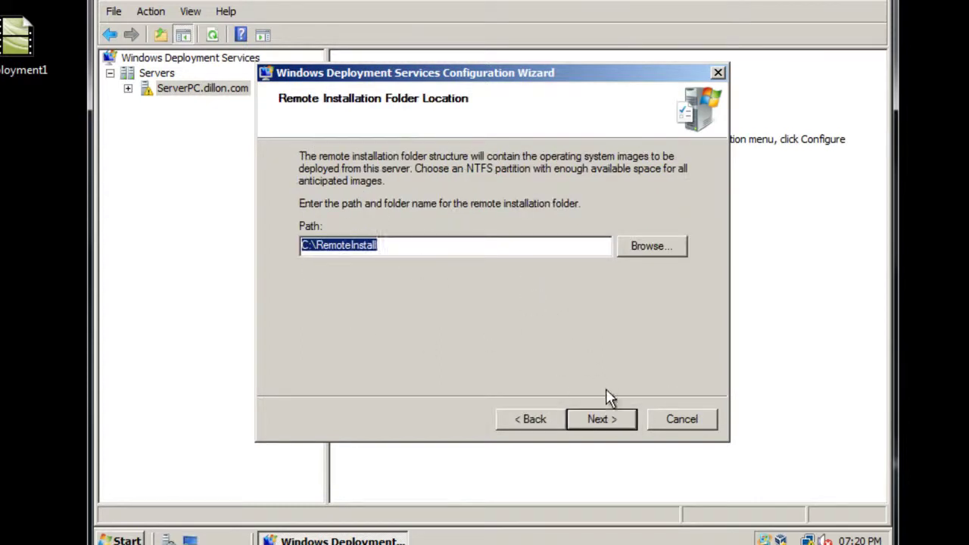
click(606, 421)
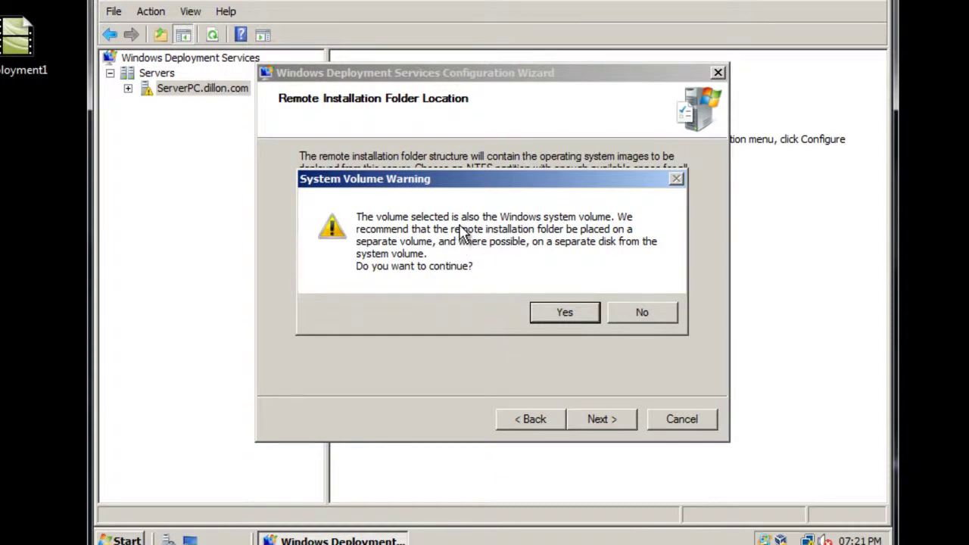
click(553, 322)
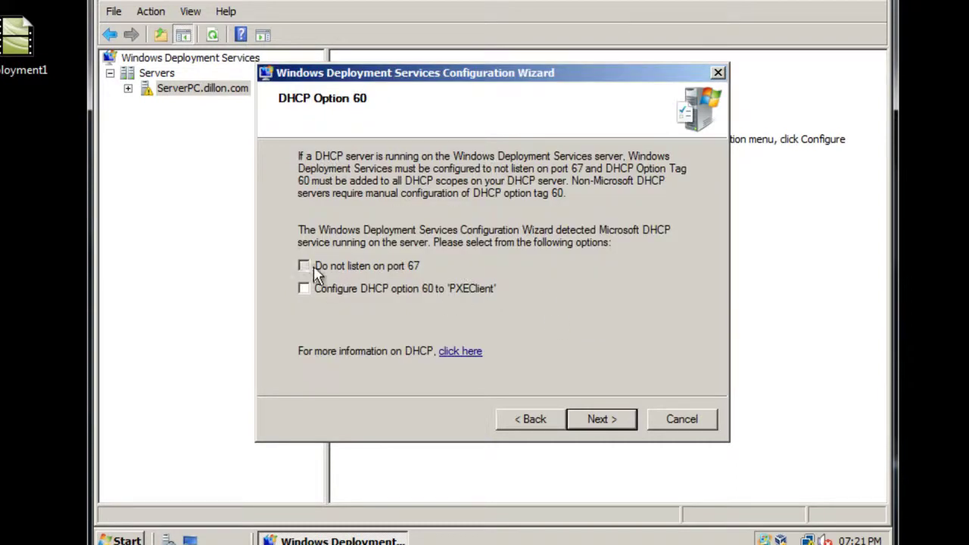
click(303, 289)
click(600, 418)
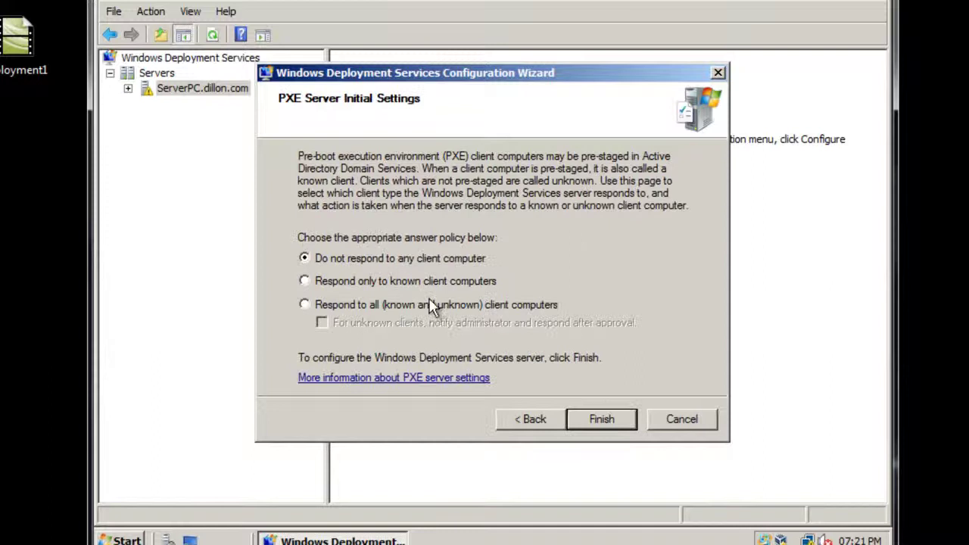
click(304, 305)
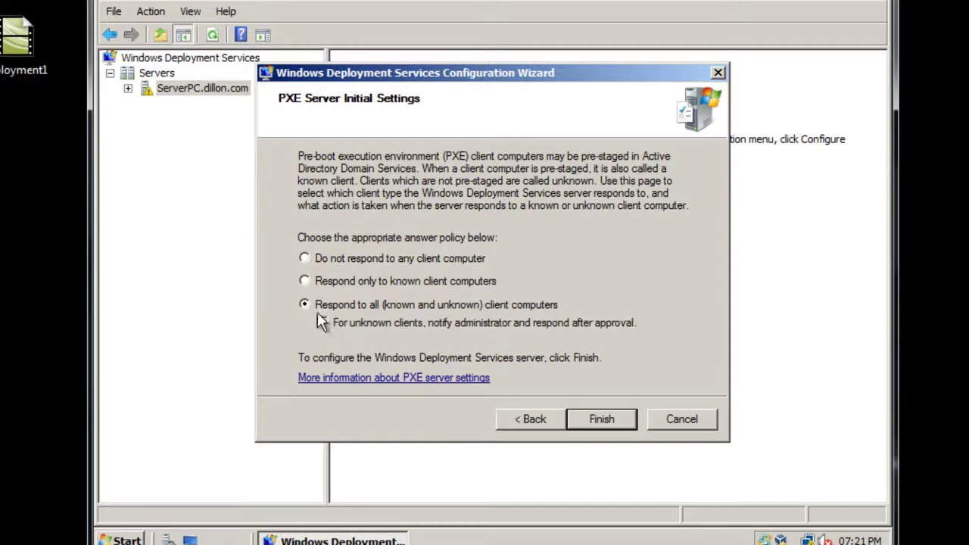
click(600, 421)
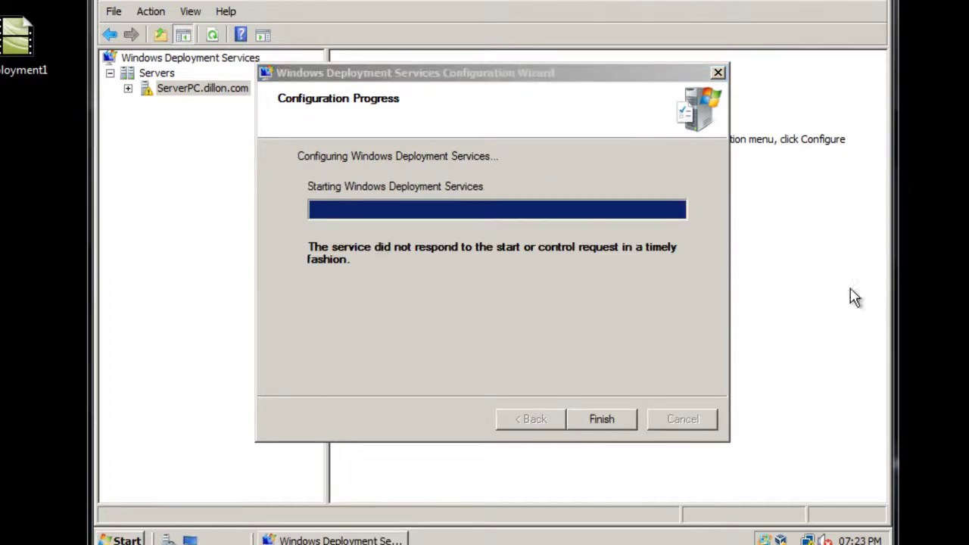
click(613, 422)
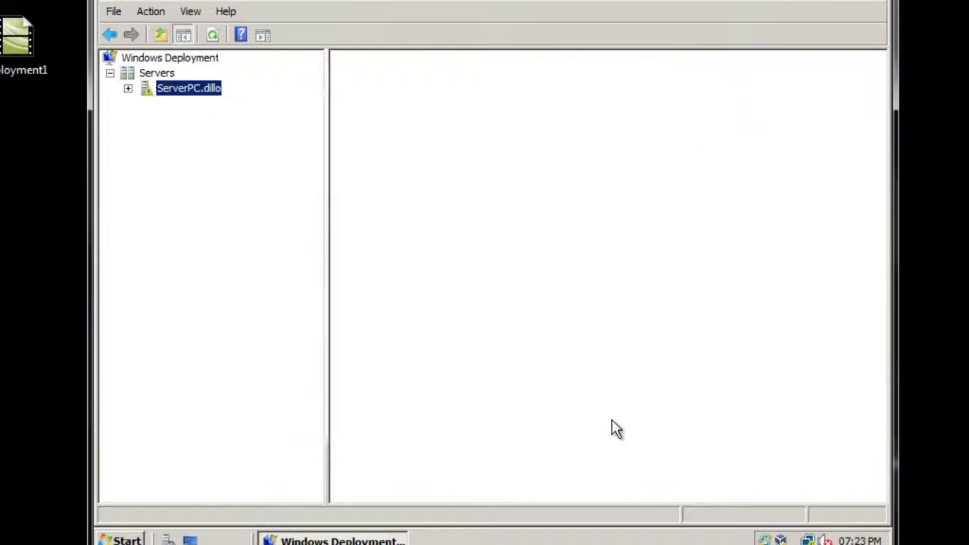
click(590, 271)
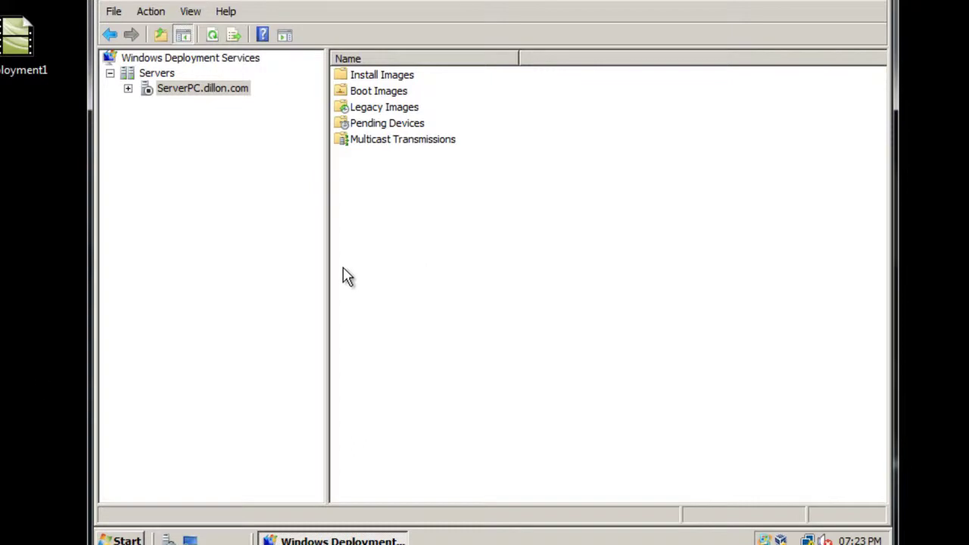
key(super)
click(156, 342)
Add the host's CD Drive (G:) as a read-only shared folder named G_DRIVE
click(216, 0)
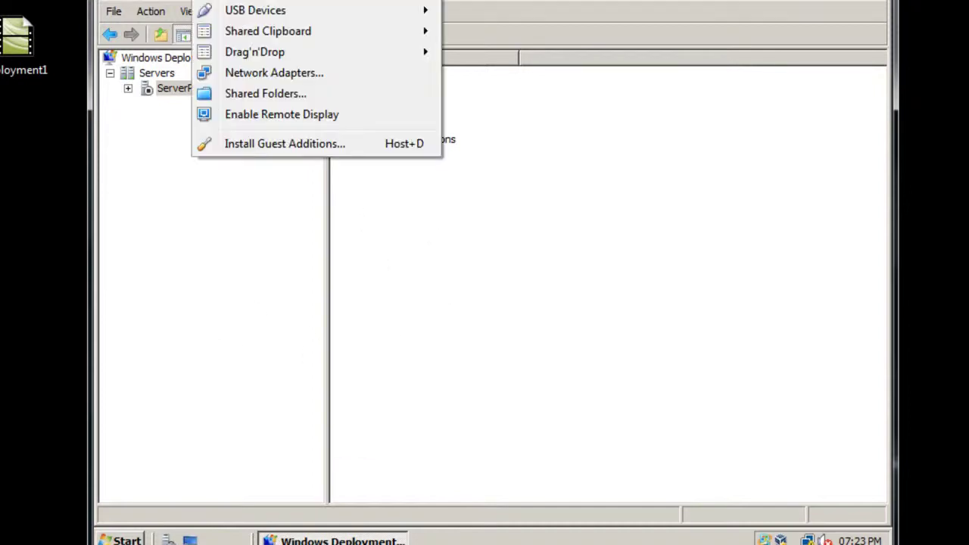
click(261, 93)
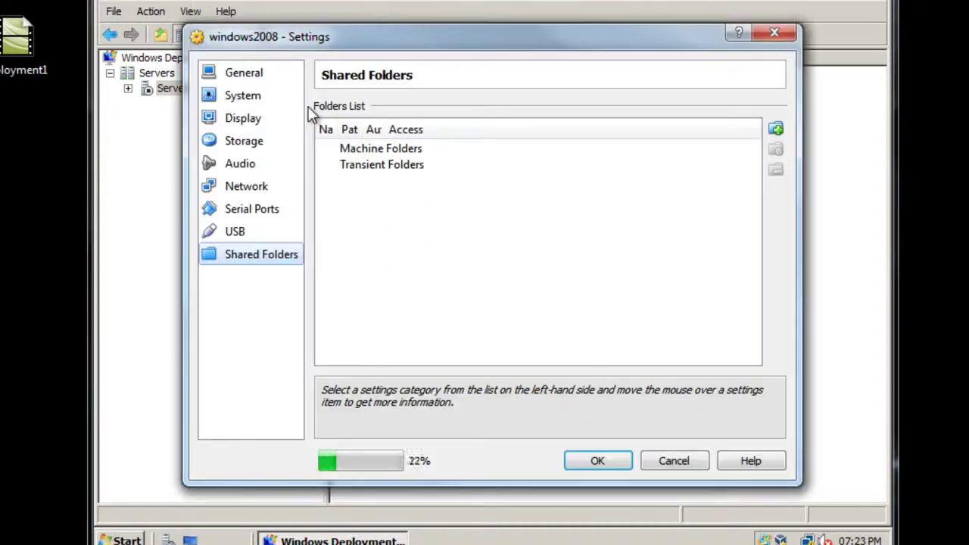
click(775, 129)
click(611, 191)
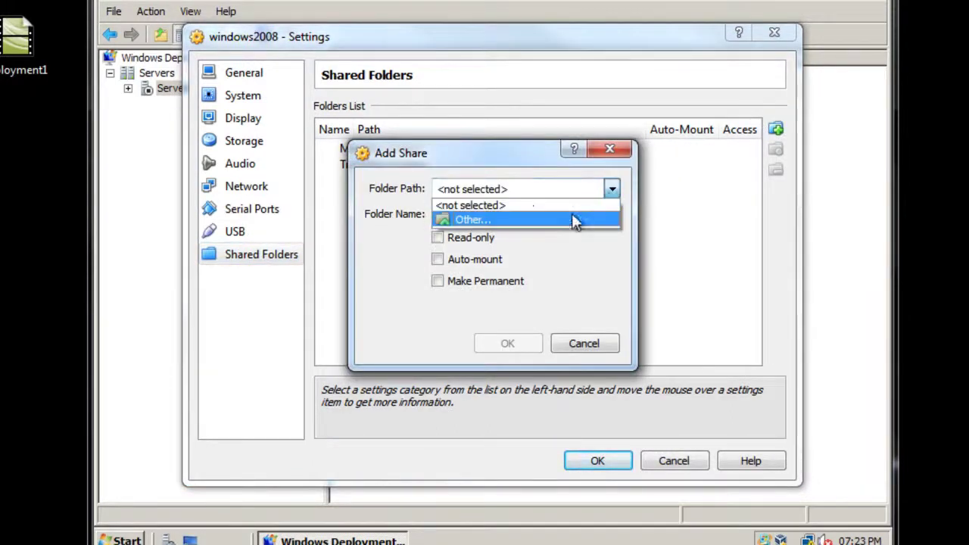
click(547, 220)
mouse_move(608, 266)
mouse_down()
mouse_move(612, 294)
mouse_move(610, 278)
mouse_up()
click(372, 236)
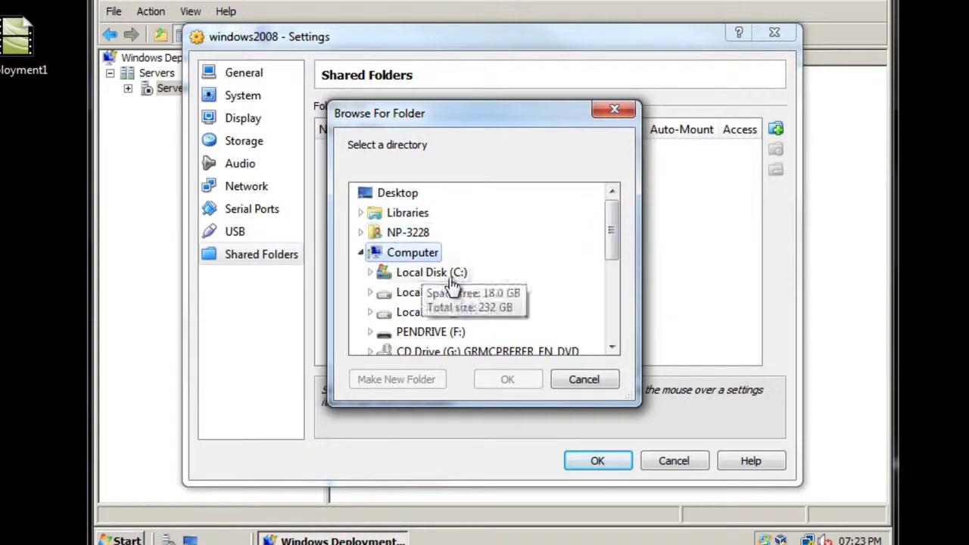
click(491, 342)
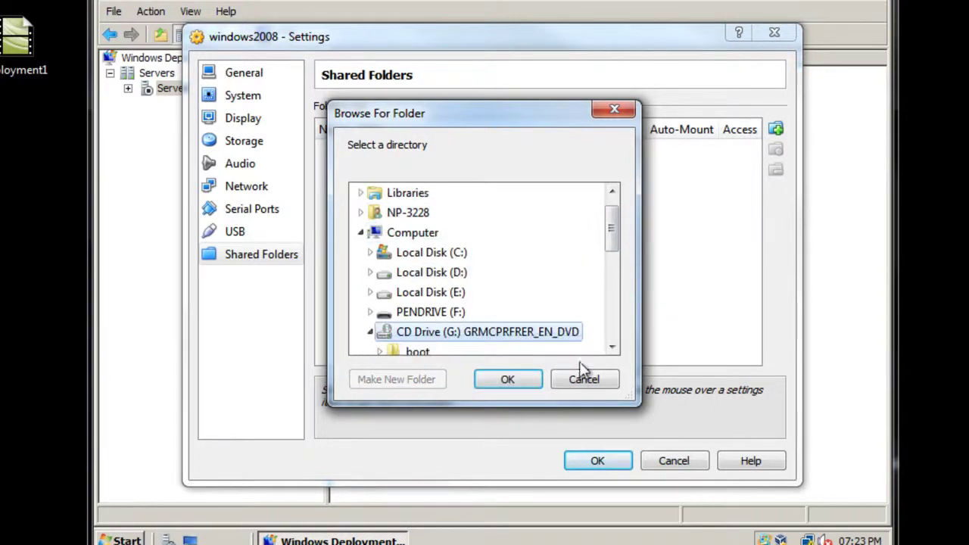
click(525, 379)
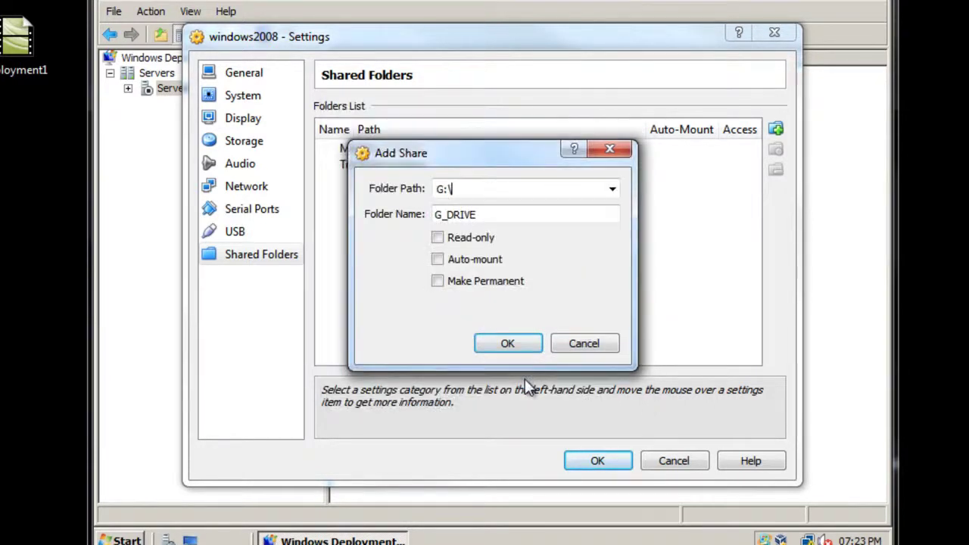
click(437, 237)
click(500, 342)
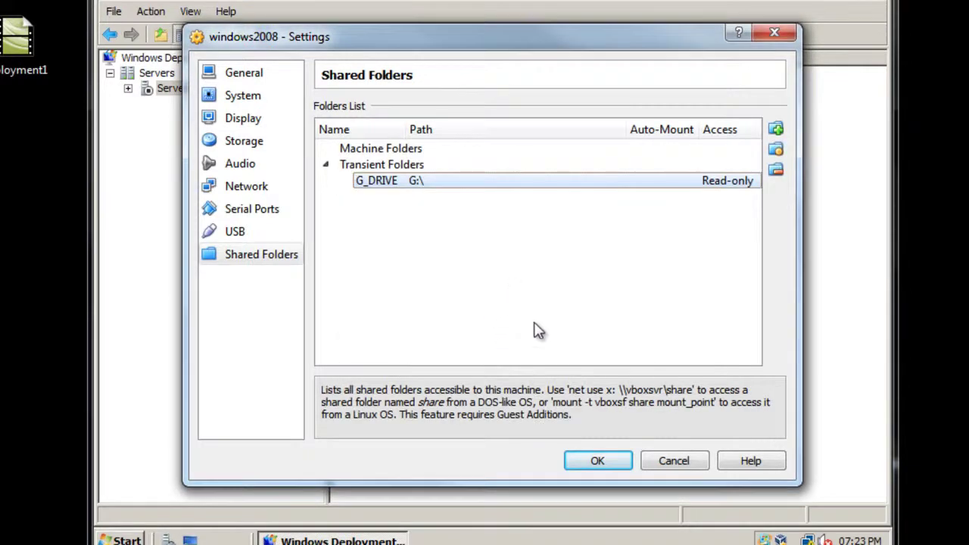
click(597, 460)
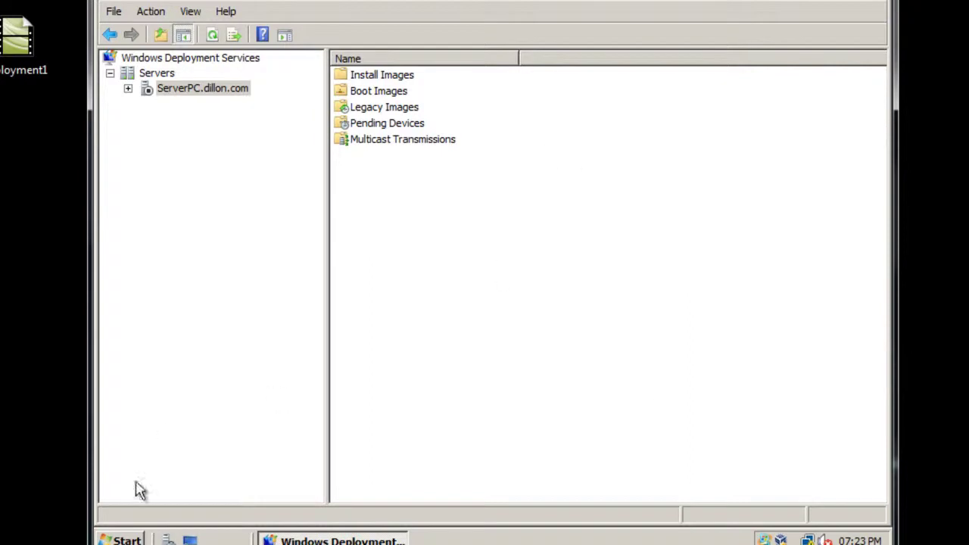
Browse the network to the \\vboxsvr\g_drive share
click(127, 539)
click(397, 244)
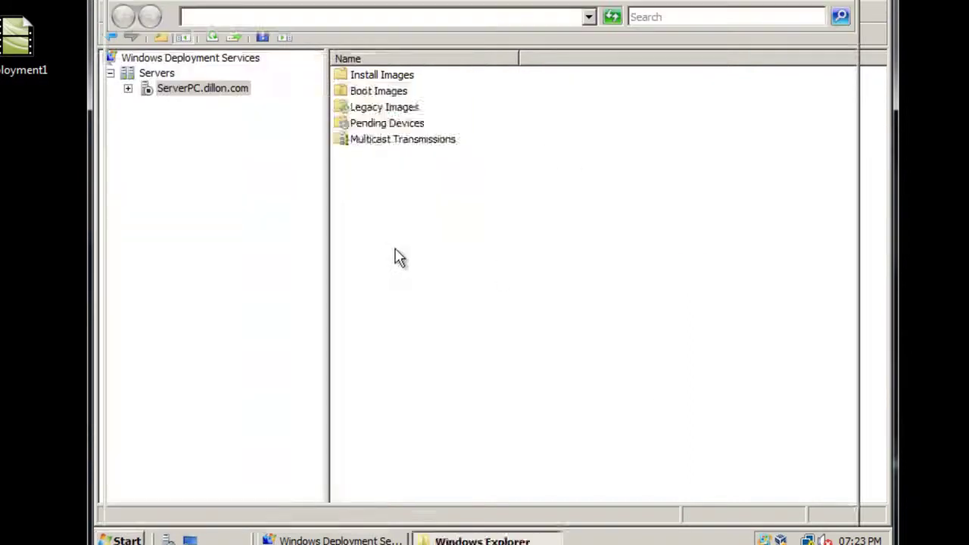
click(310, 110)
double_click(313, 112)
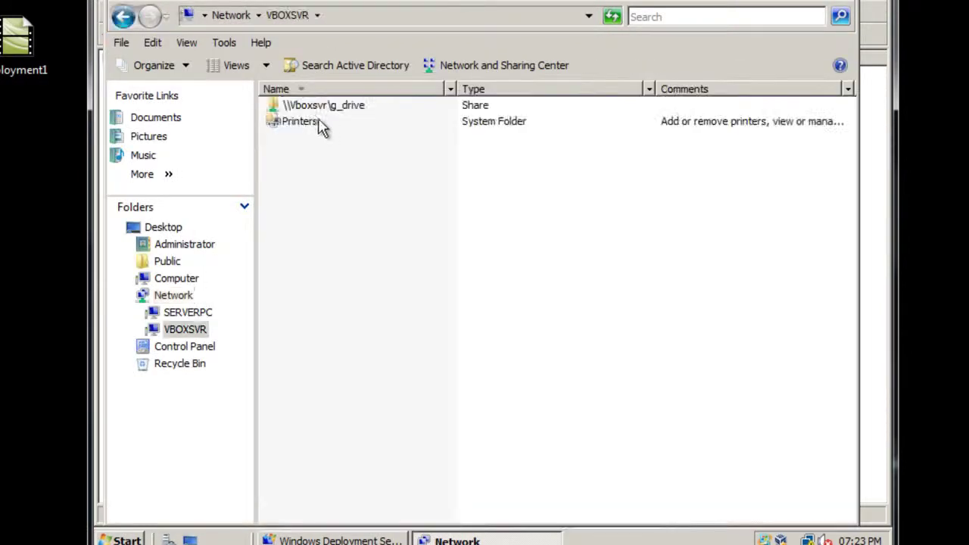
click(350, 110)
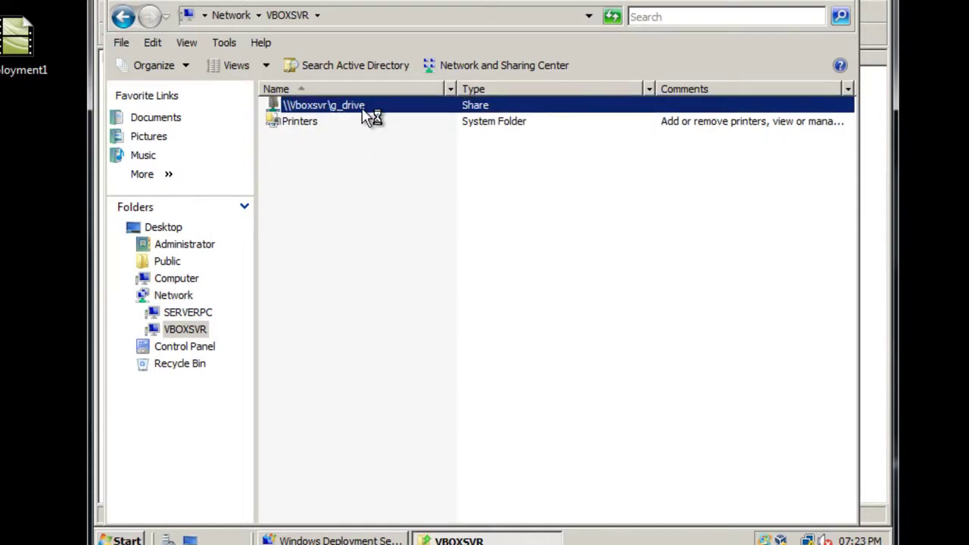
double_click(369, 115)
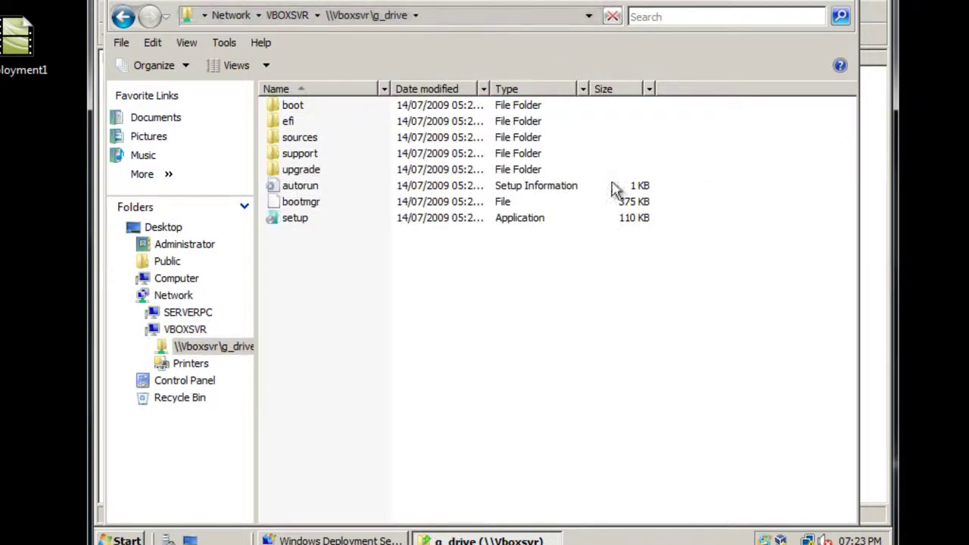
Search the share for .wim and copy boot.wim and install.wim
click(677, 15)
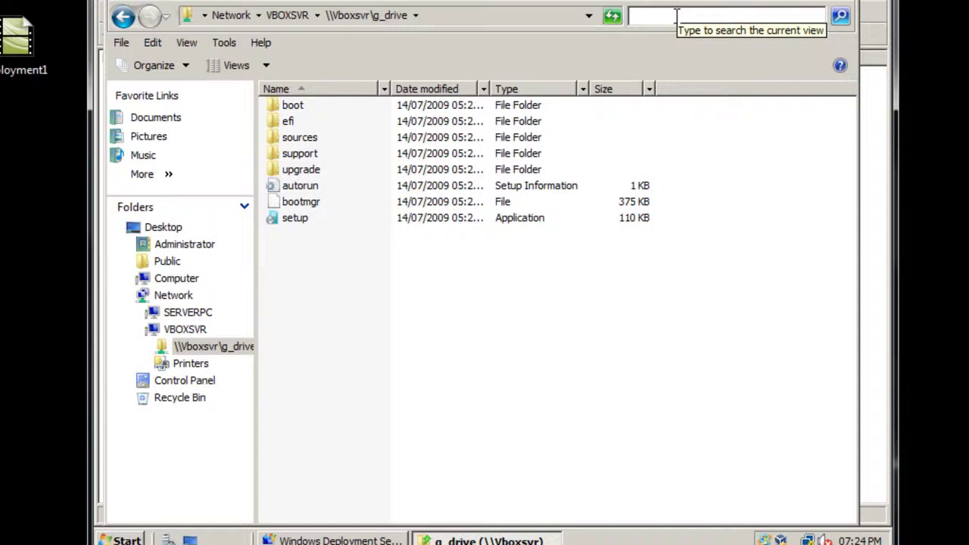
text(wim)
key(Escape)
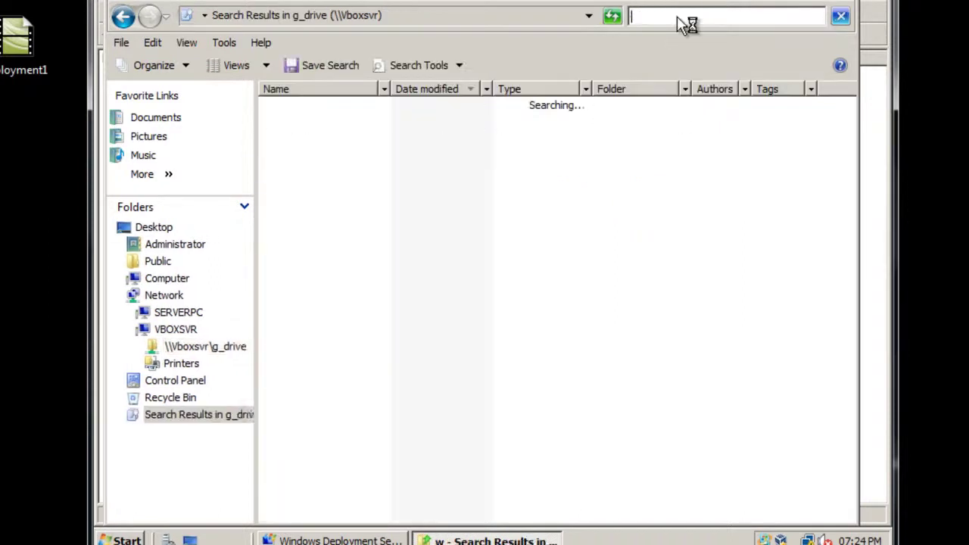
text(.wim)
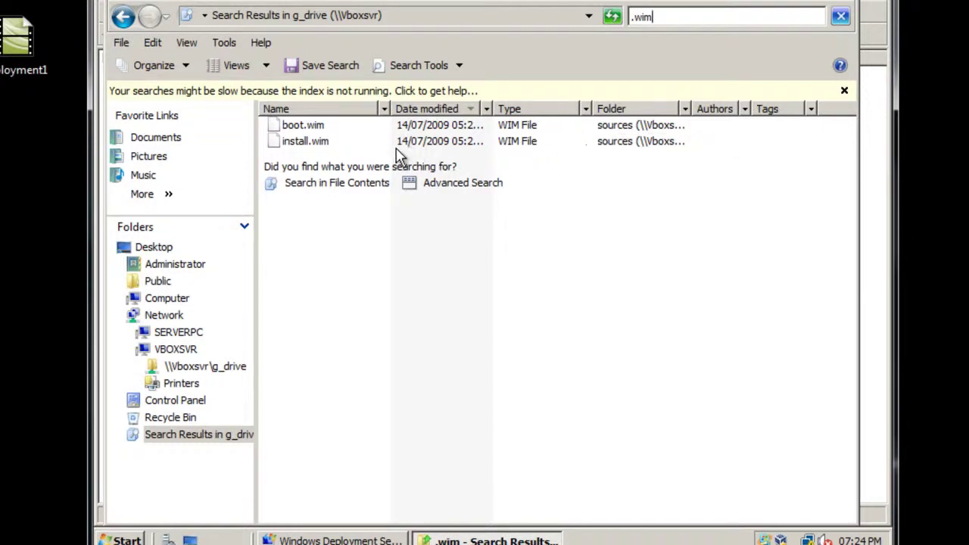
drag(401, 156, 370, 127)
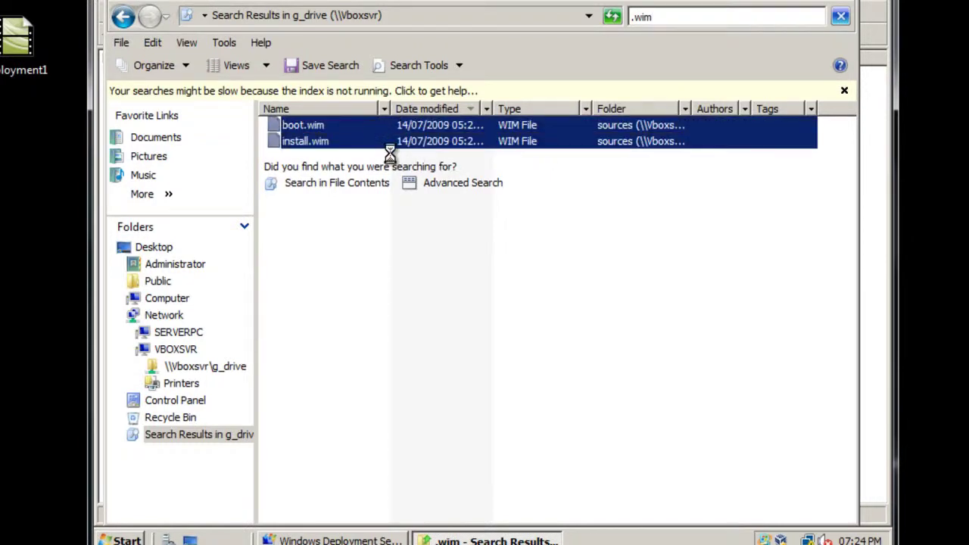
right_click(370, 129)
click(421, 180)
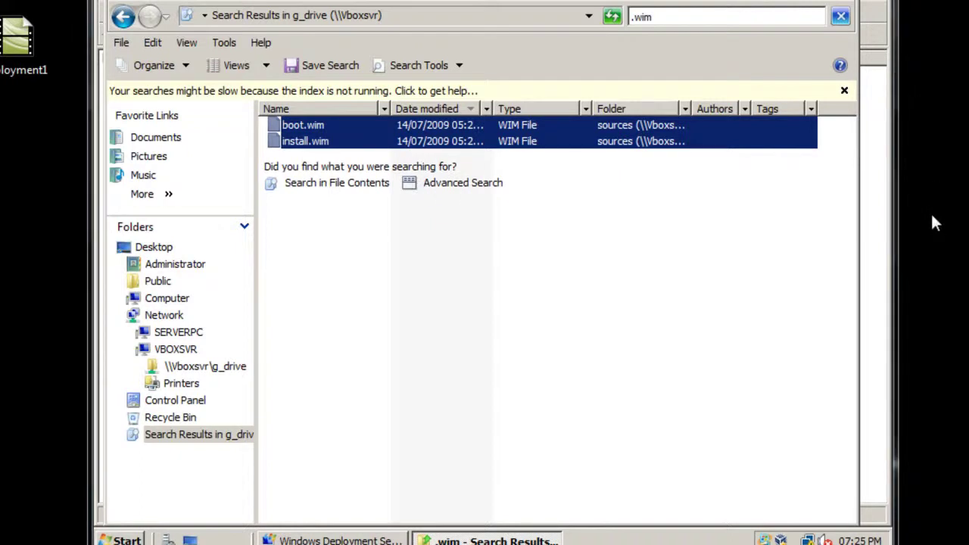
Paste boot.wim and install.wim into C:\RemoteInstall, then return to the WDS console
click(182, 296)
double_click(363, 135)
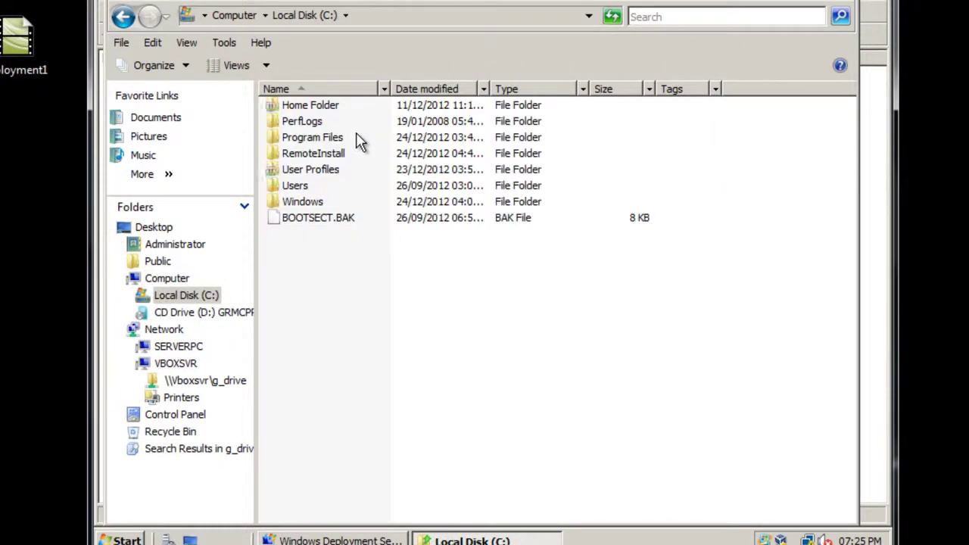
double_click(314, 154)
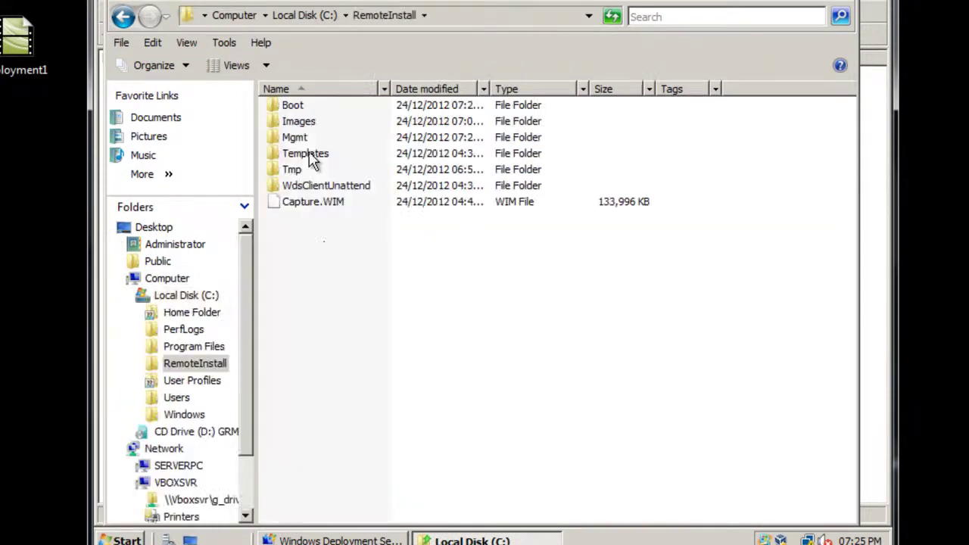
right_click(306, 233)
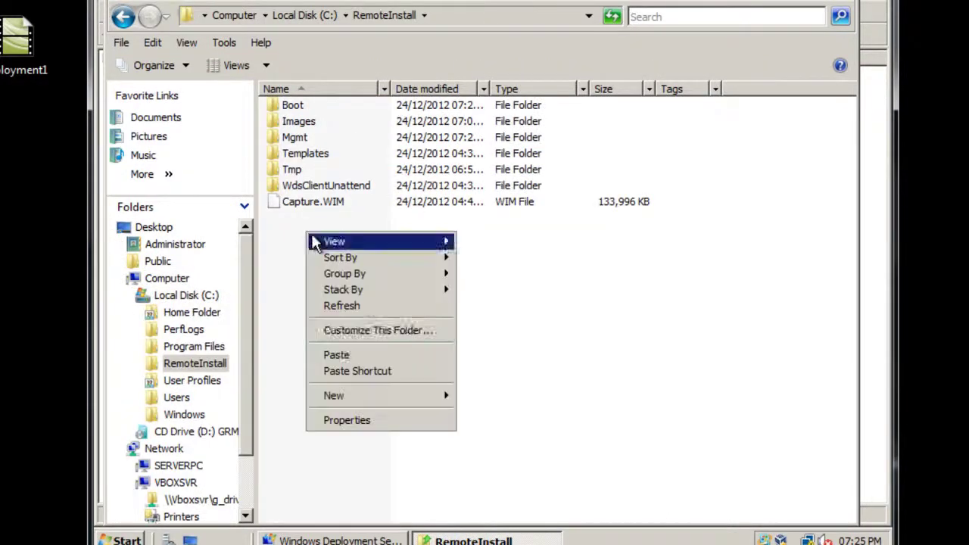
click(361, 355)
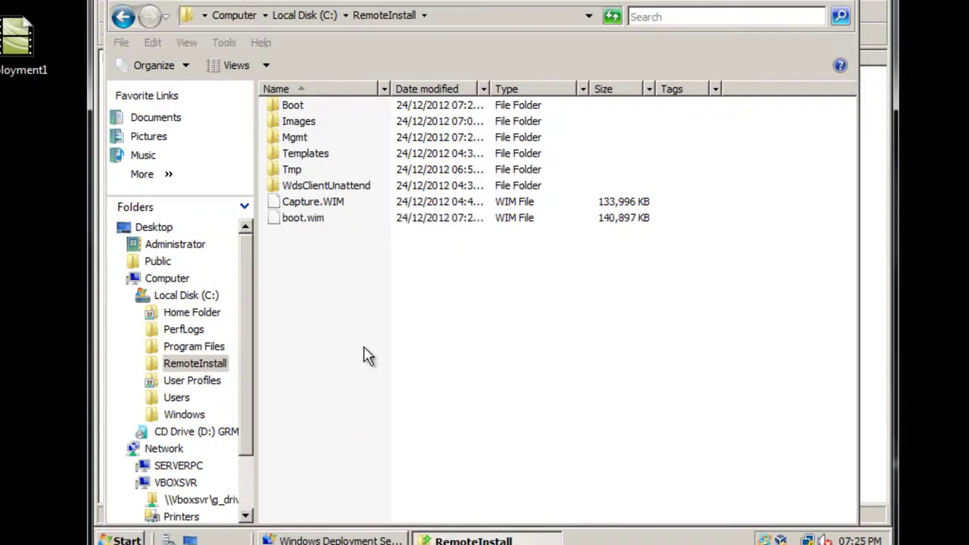
click(342, 326)
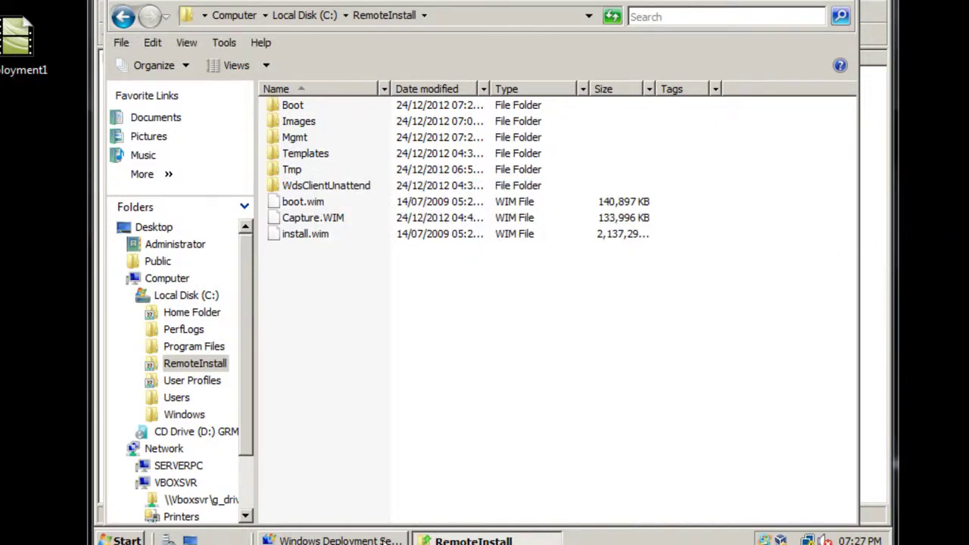
click(324, 541)
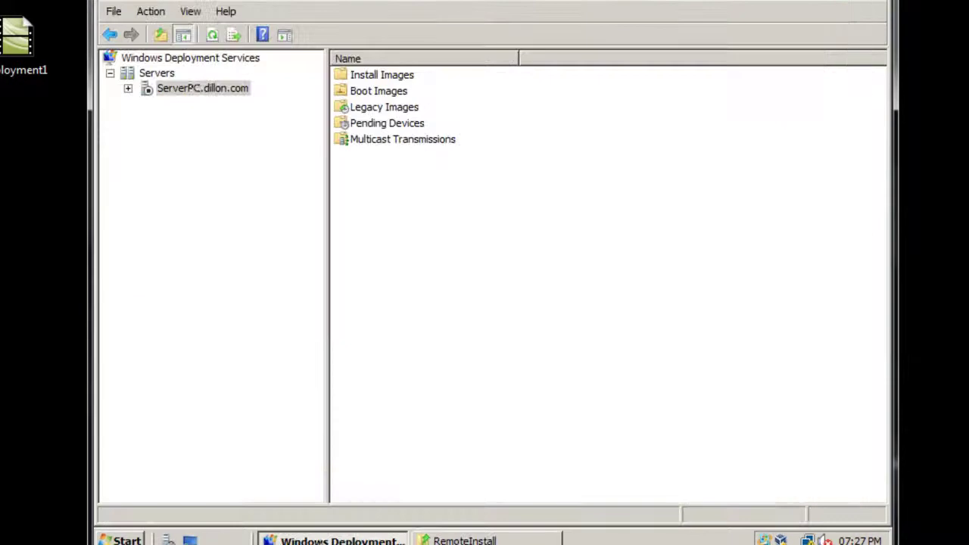
Add C:\RemoteInstall\boot.wim as a boot image with its default name and description
click(128, 90)
right_click(197, 118)
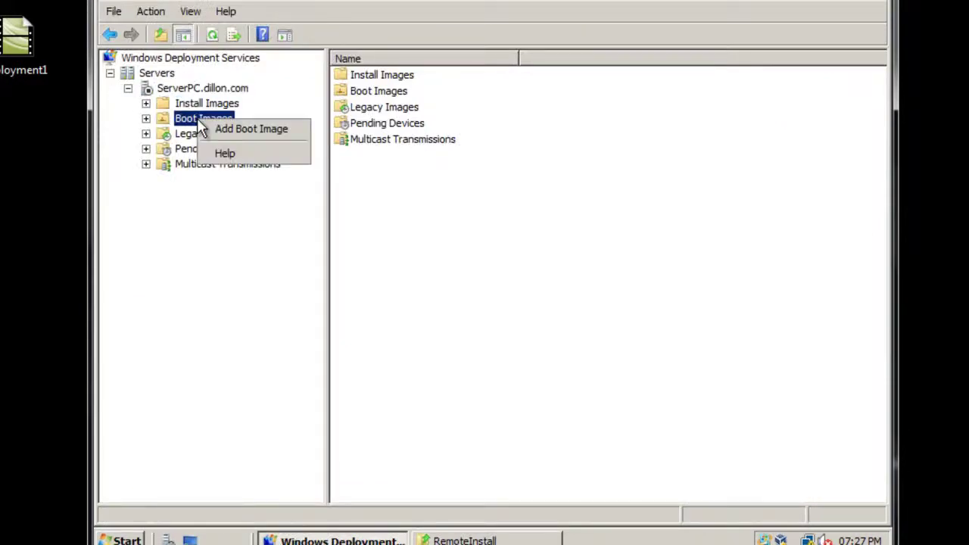
click(219, 130)
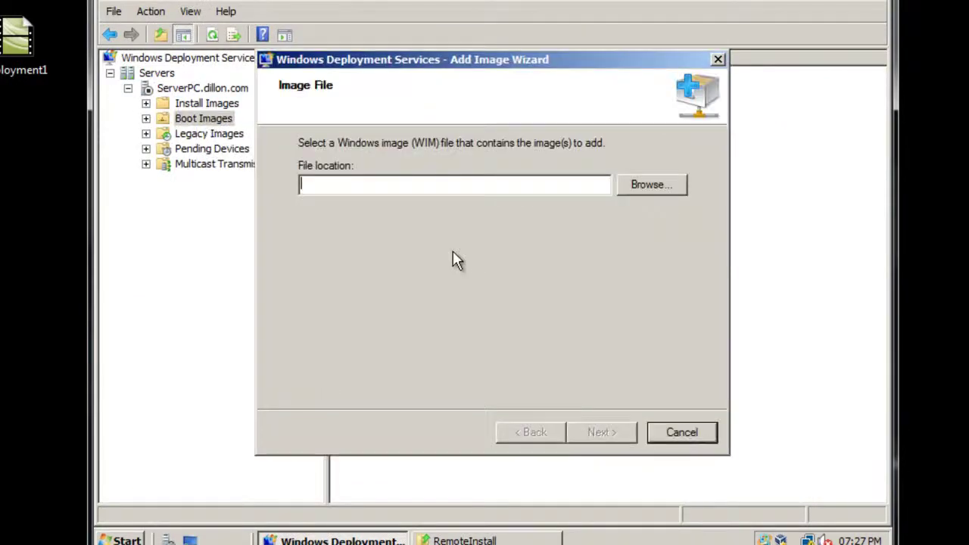
click(639, 193)
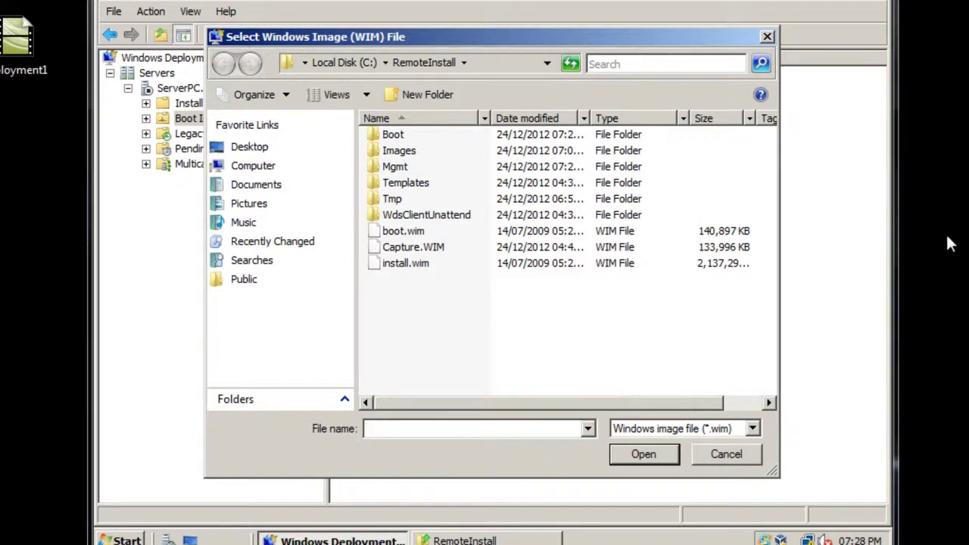
click(429, 231)
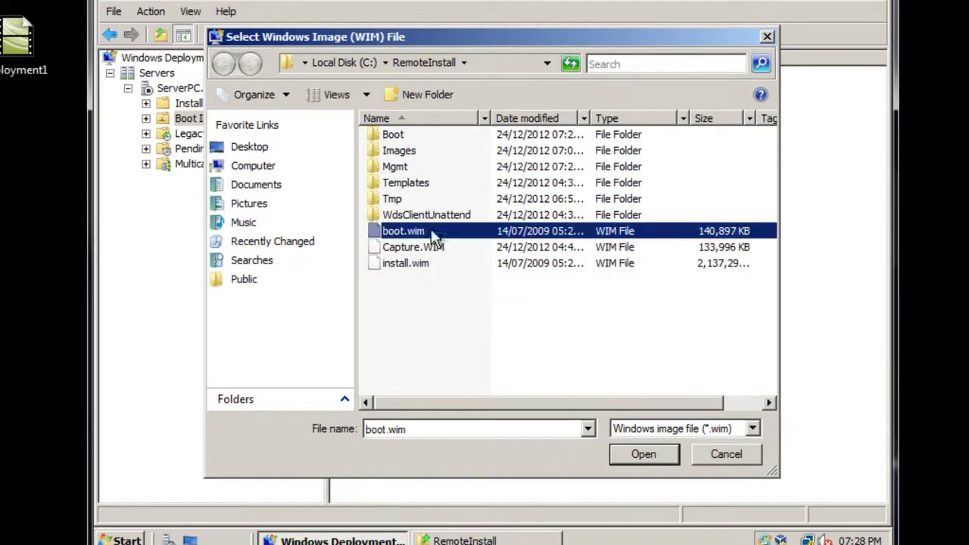
click(639, 453)
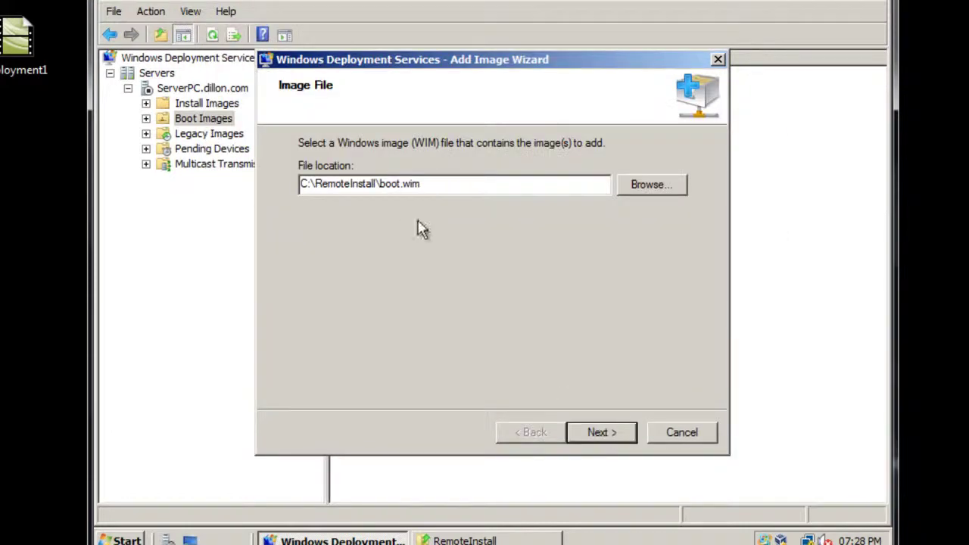
click(596, 429)
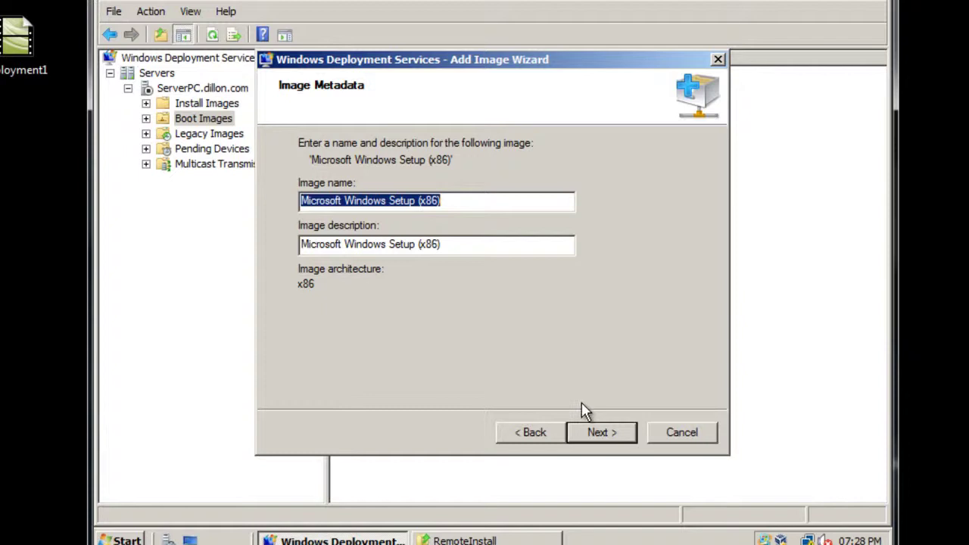
click(609, 439)
click(604, 432)
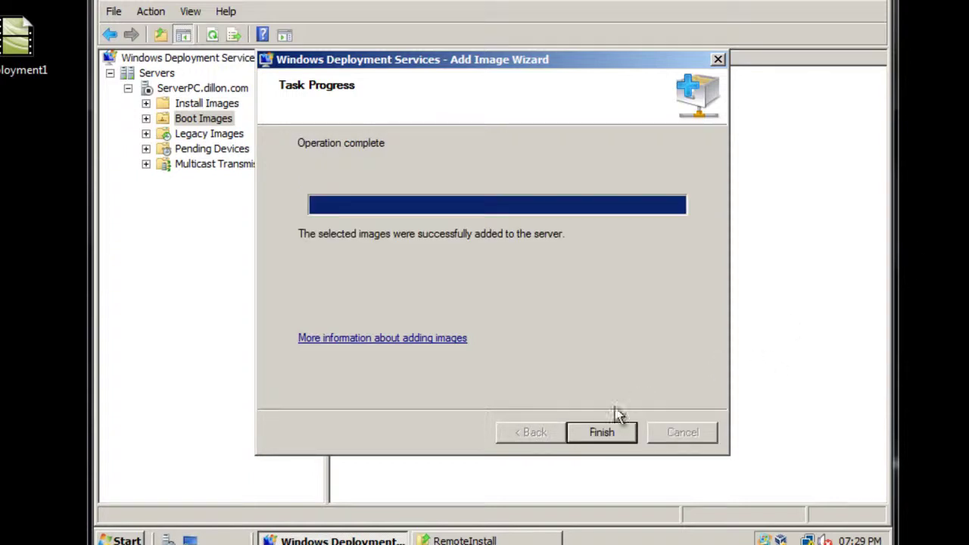
click(606, 431)
Create the install image group ImageGroup1 and choose install.wim as its image file
right_click(204, 105)
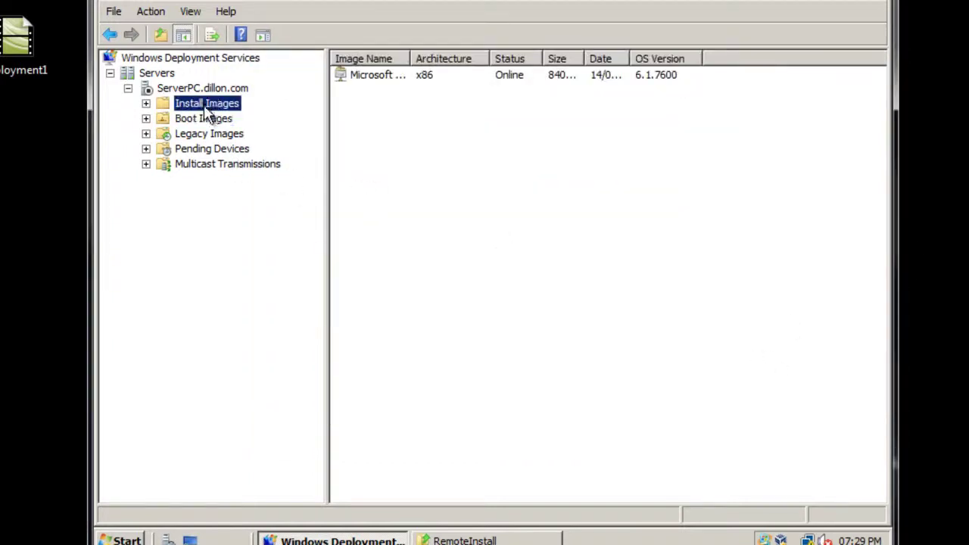
click(232, 116)
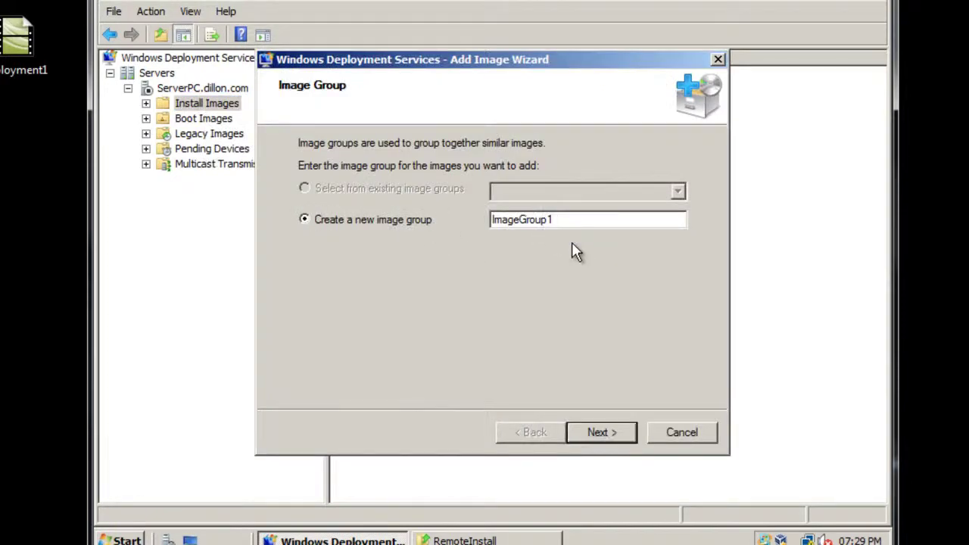
click(600, 430)
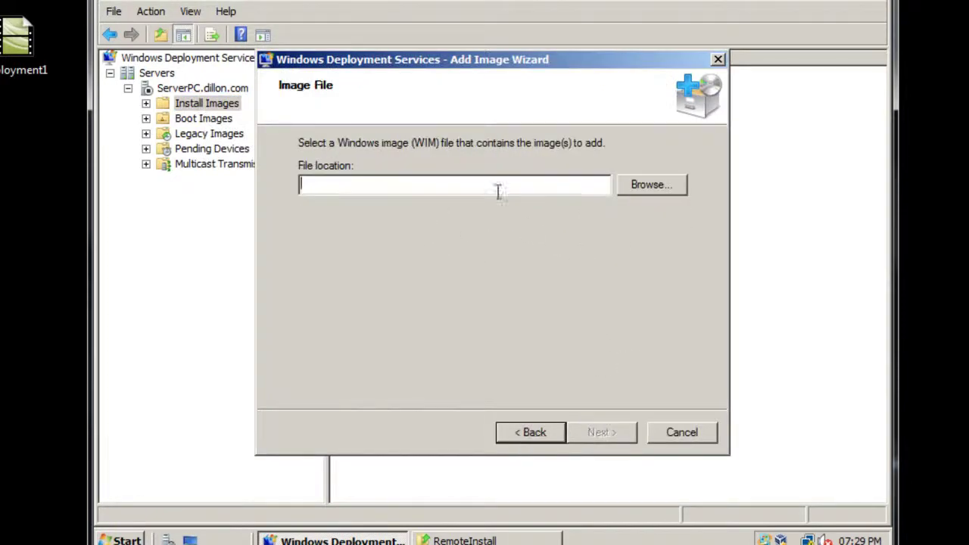
click(636, 190)
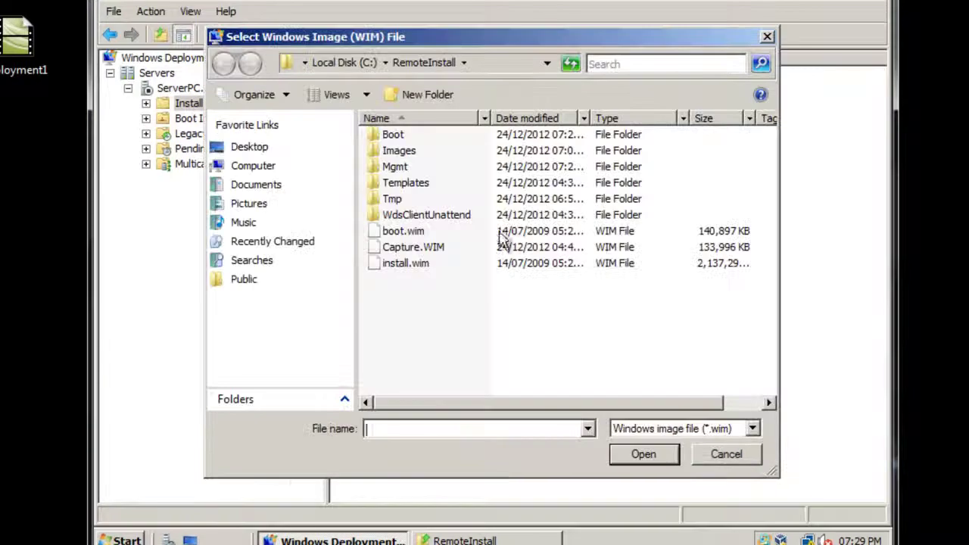
click(405, 263)
click(641, 454)
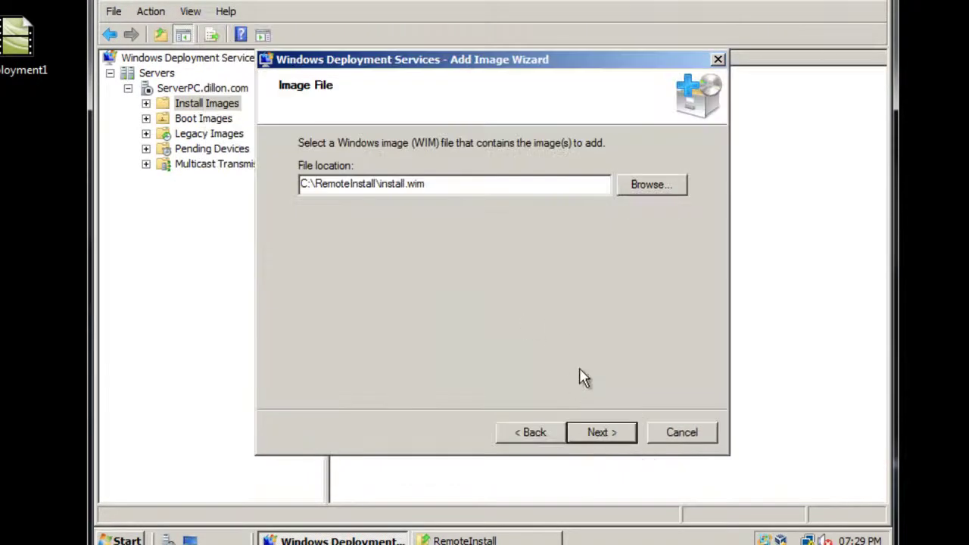
Add all five Windows 7 editions, STARTER through ULTIMATE, and widen the name column
click(598, 432)
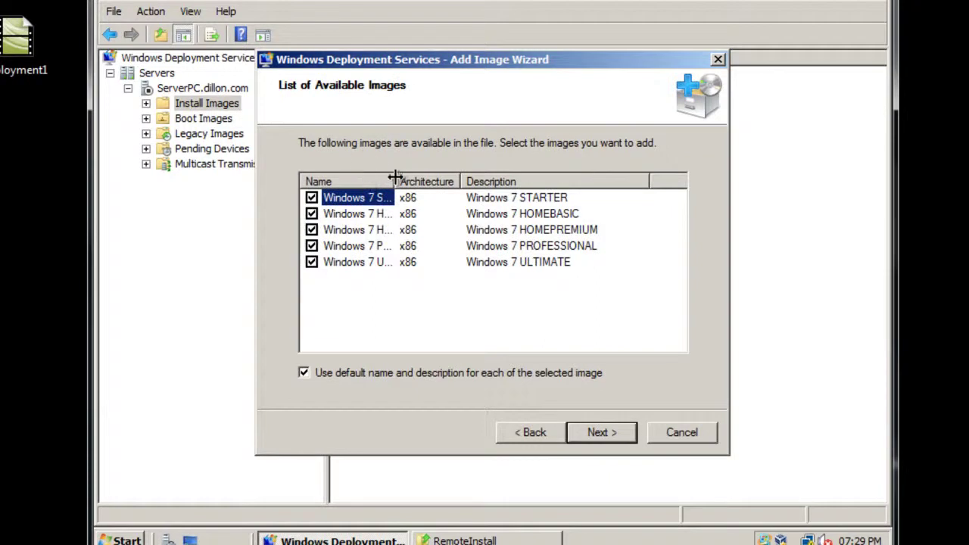
drag(392, 183, 473, 183)
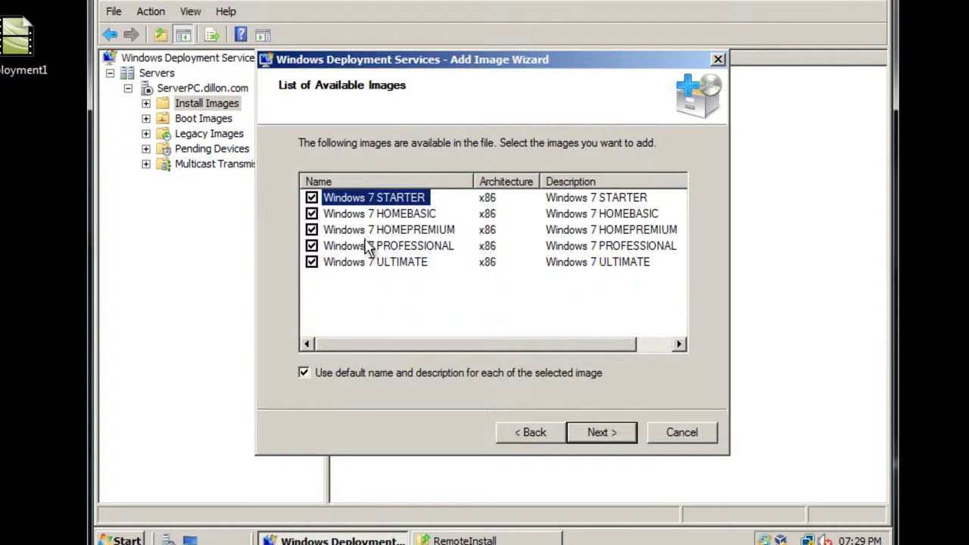
click(604, 437)
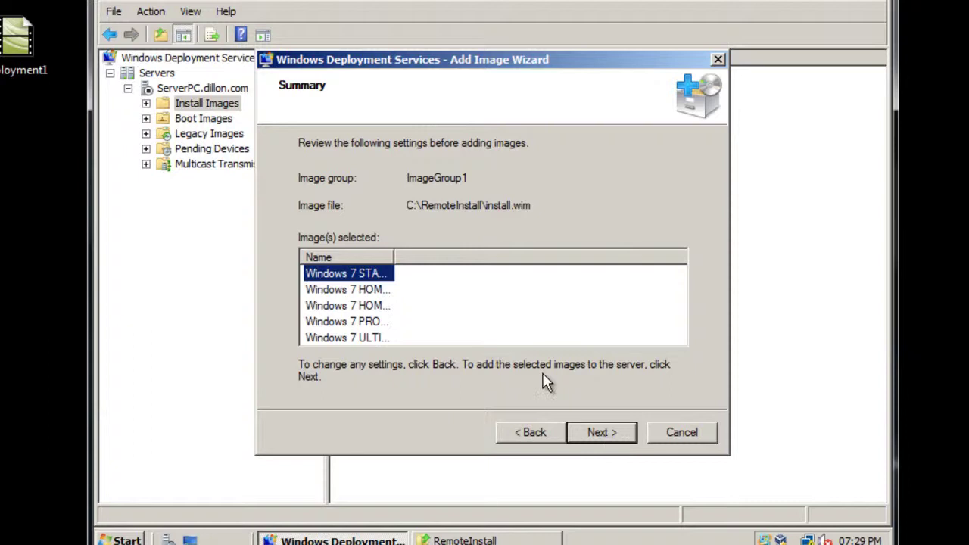
click(603, 436)
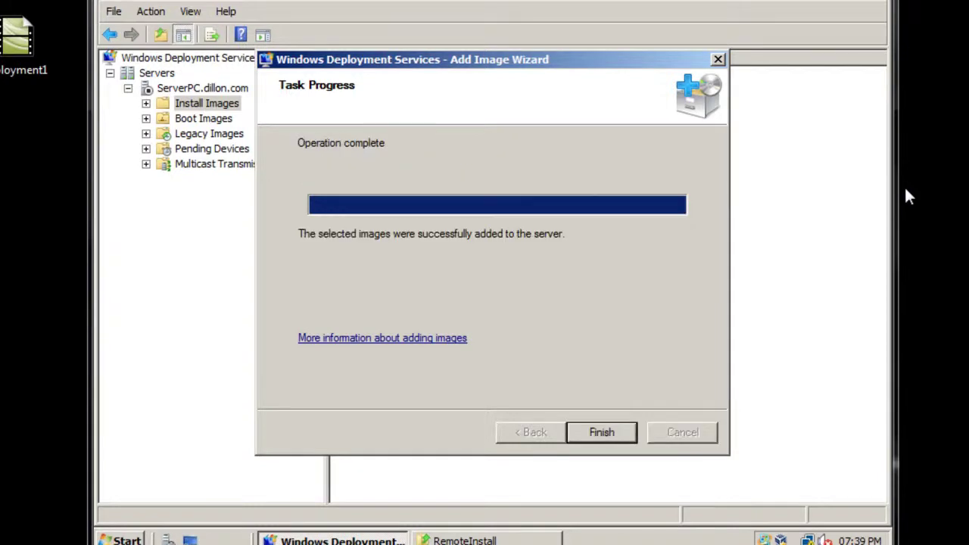
click(595, 428)
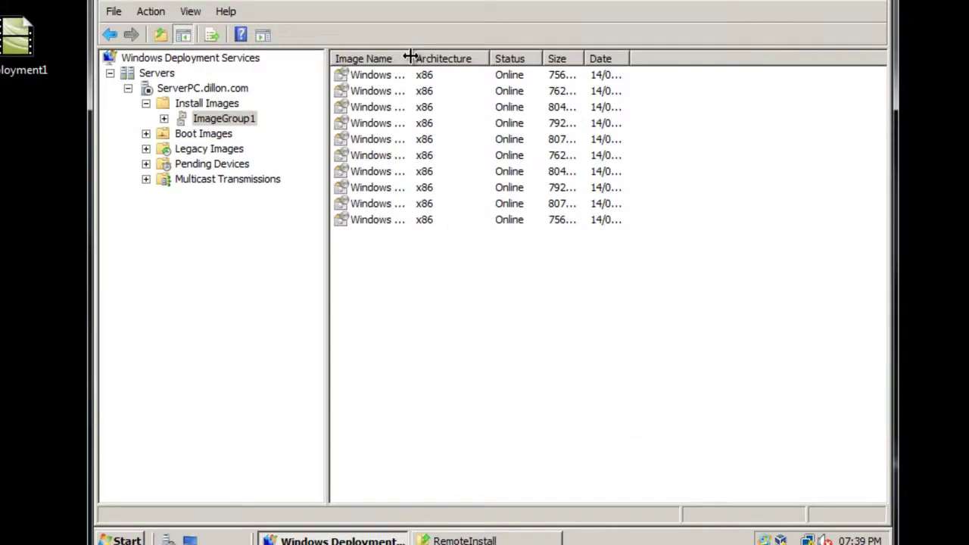
drag(409, 58, 498, 57)
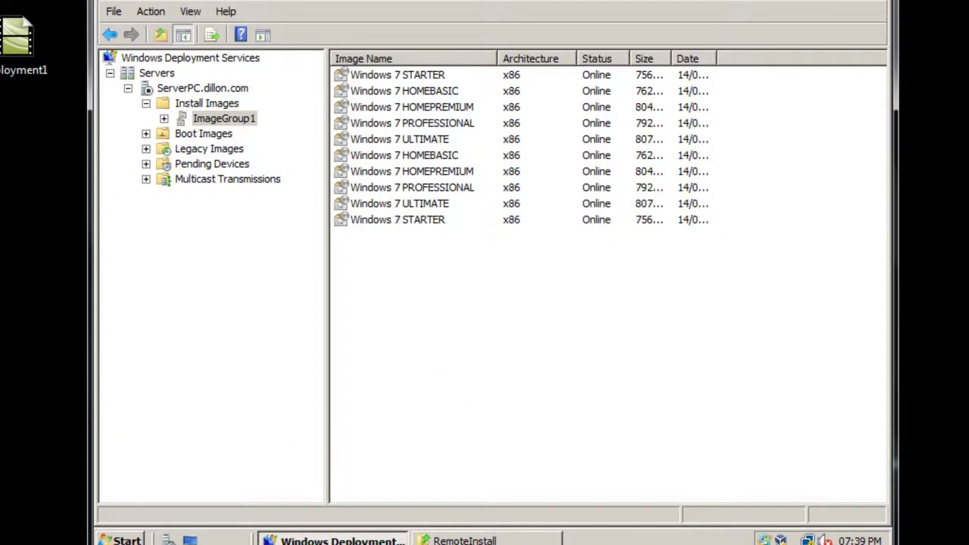
Create Windows 7 VM win7deploy with 512 MB memory and a 25 GB dynamically allocated VDI disk
click(46, 492)
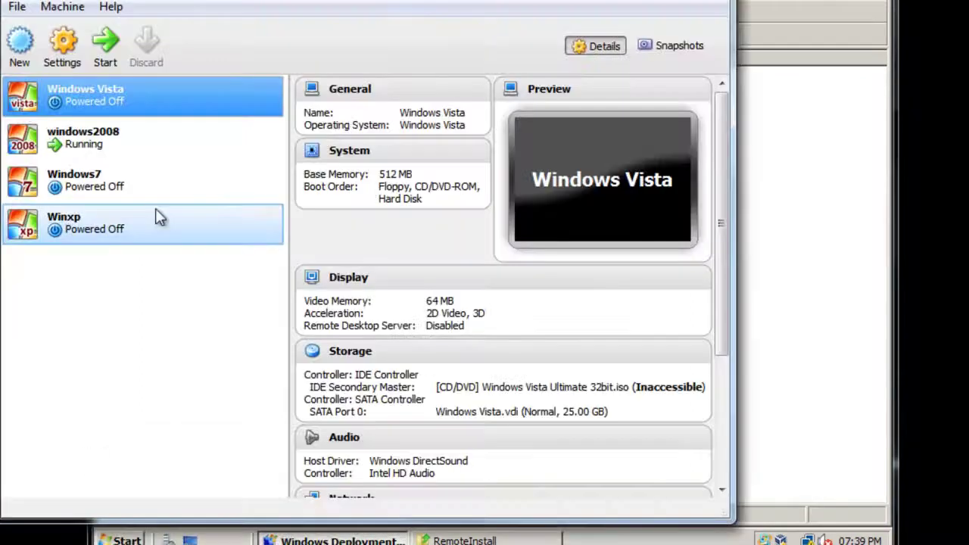
click(18, 53)
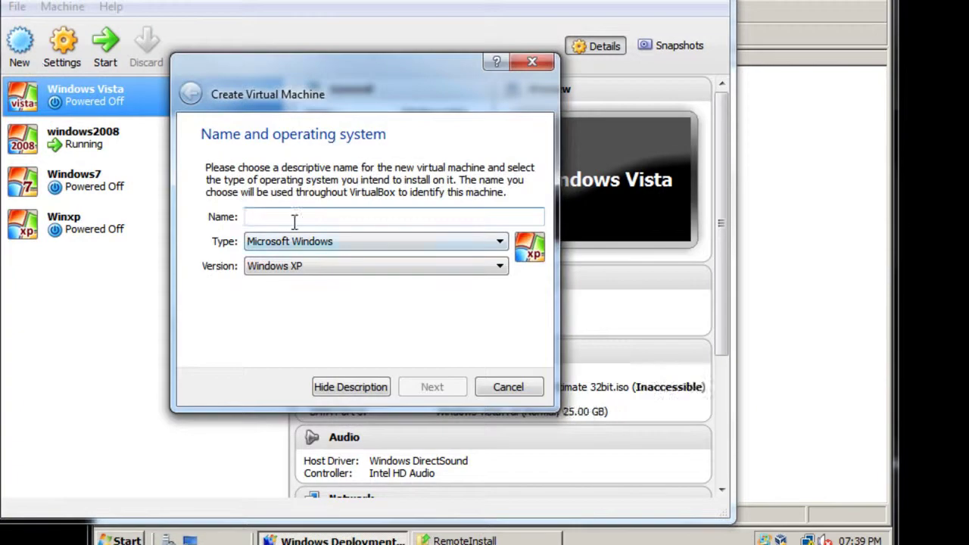
text(win)
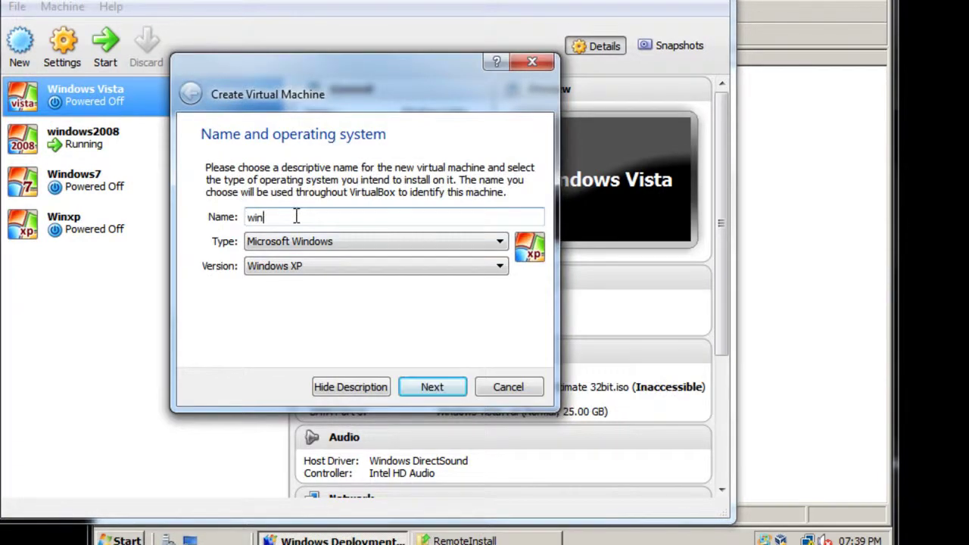
text(7deploy)
click(433, 386)
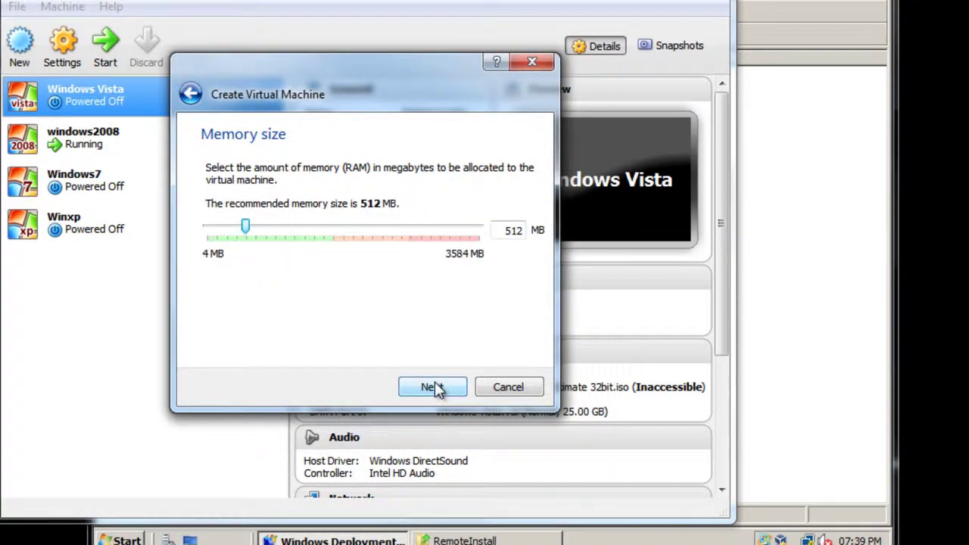
click(434, 387)
click(433, 388)
click(463, 380)
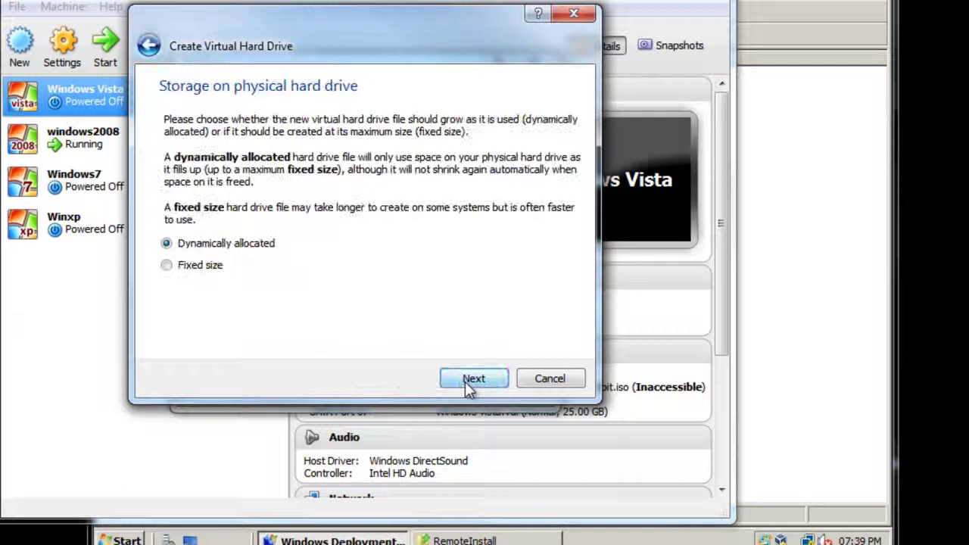
click(468, 381)
click(468, 381)
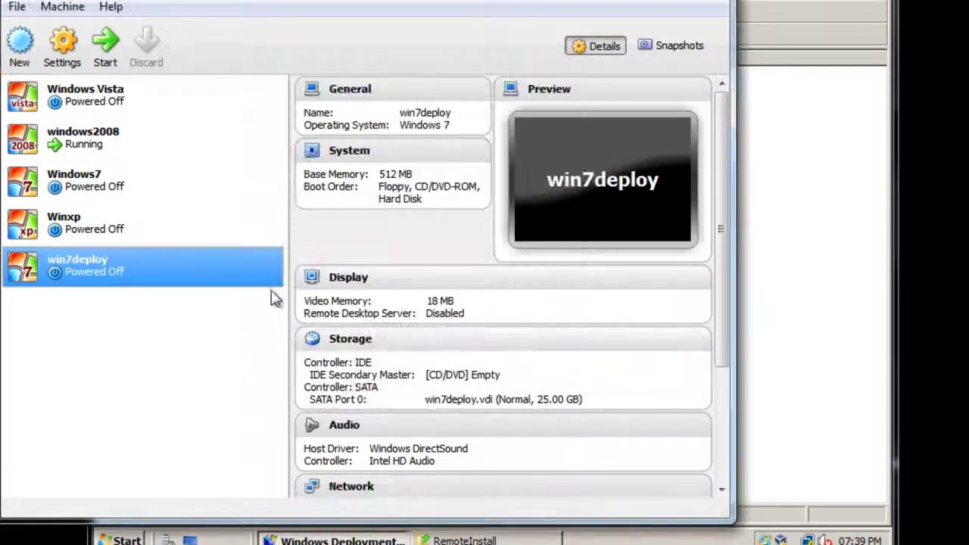
Enable Network boot for win7deploy and move it to the top of the boot order
click(63, 45)
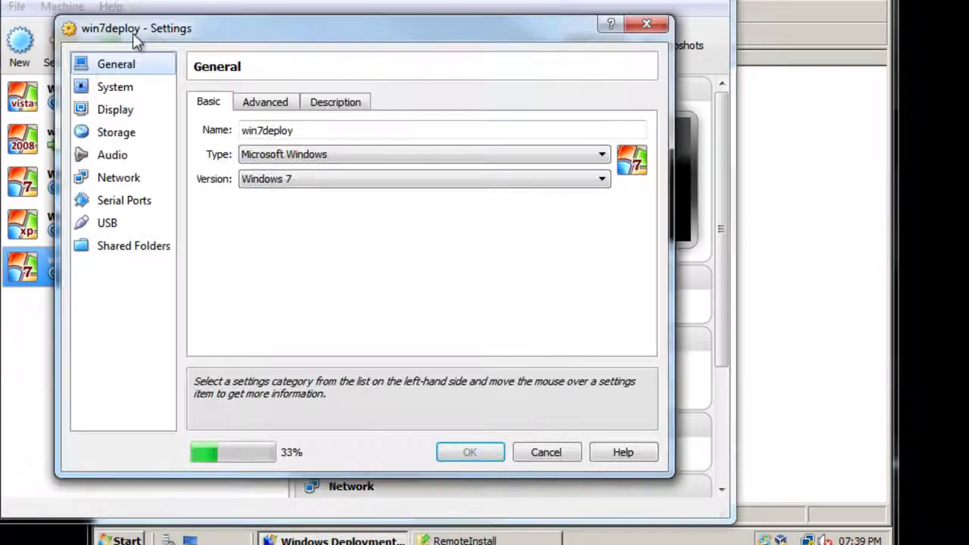
click(134, 109)
click(132, 91)
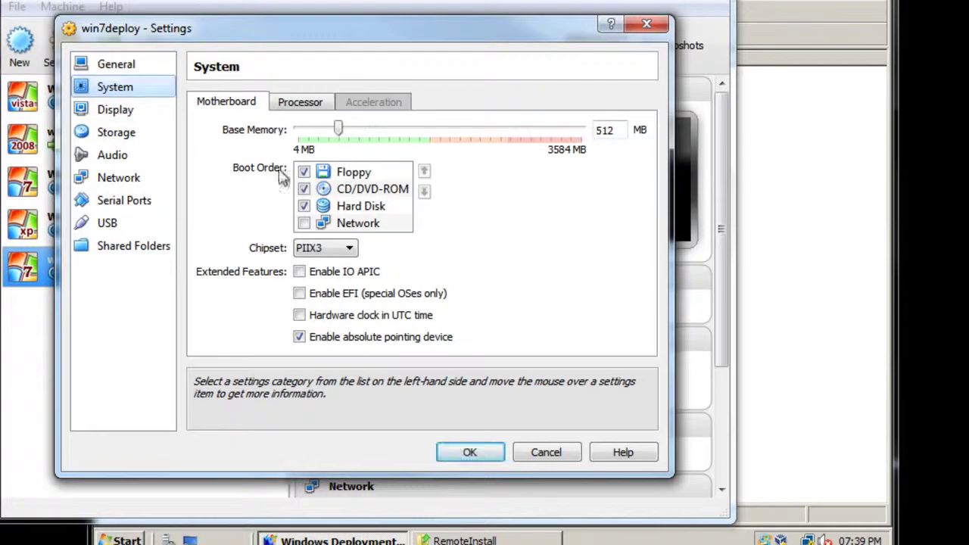
click(304, 224)
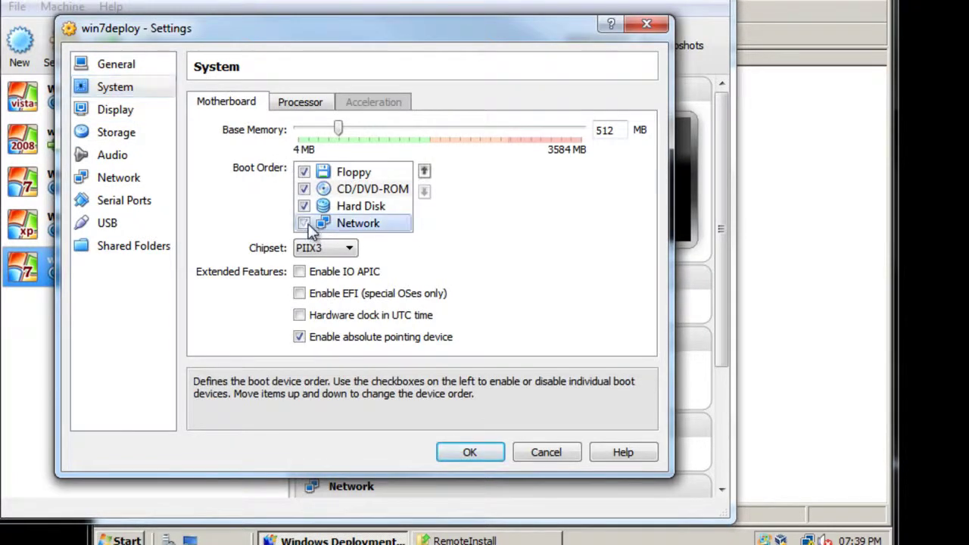
click(425, 172)
click(425, 172)
click(424, 172)
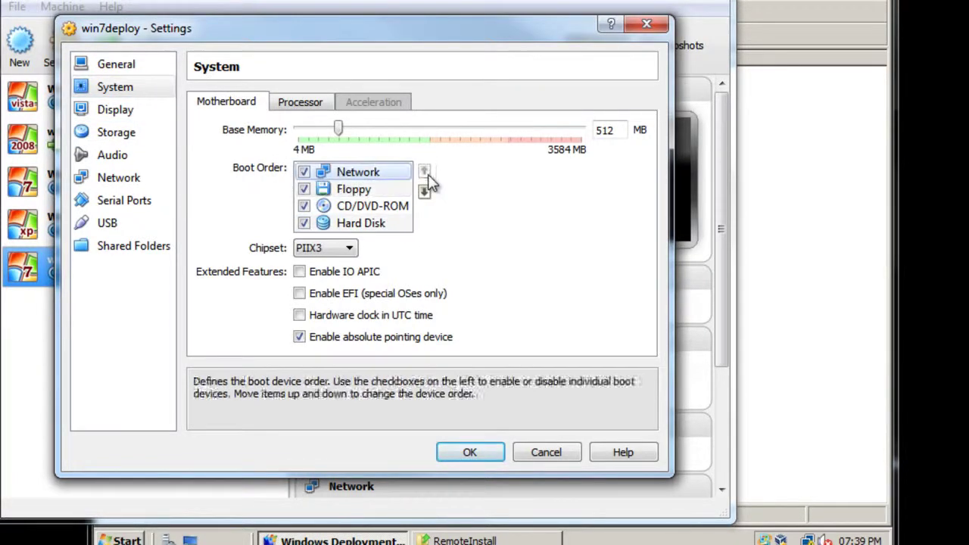
Attach win7deploy's network adapter to Internal Network (intnet) and save the settings
click(115, 182)
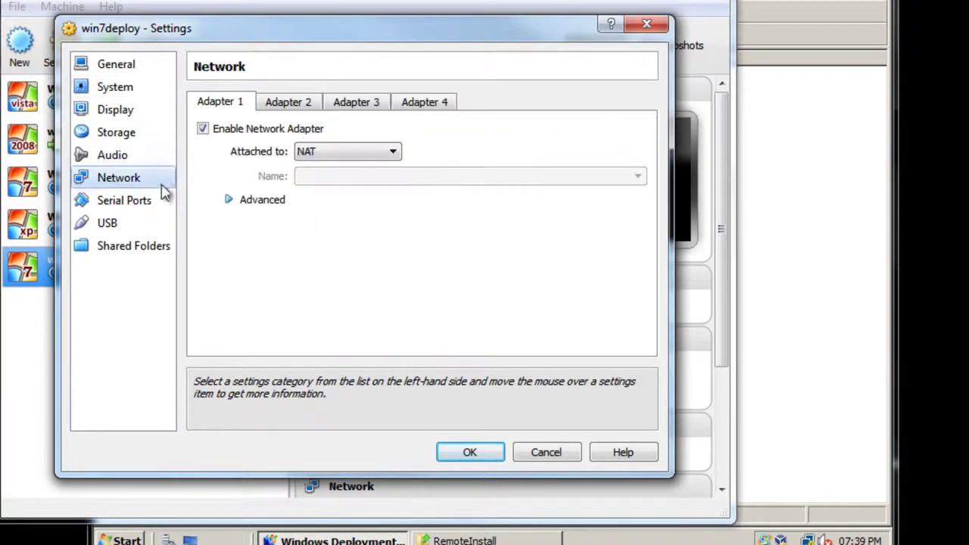
click(352, 154)
click(366, 212)
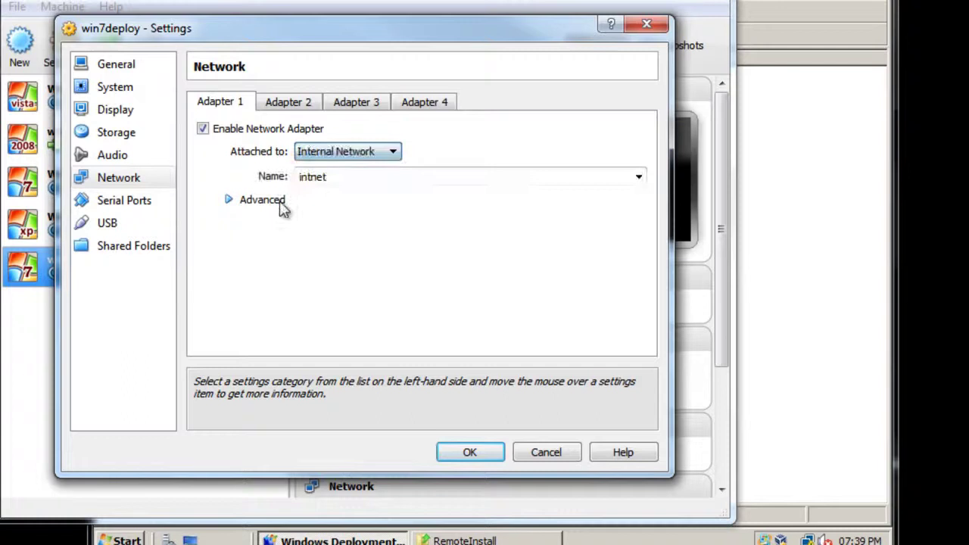
click(230, 203)
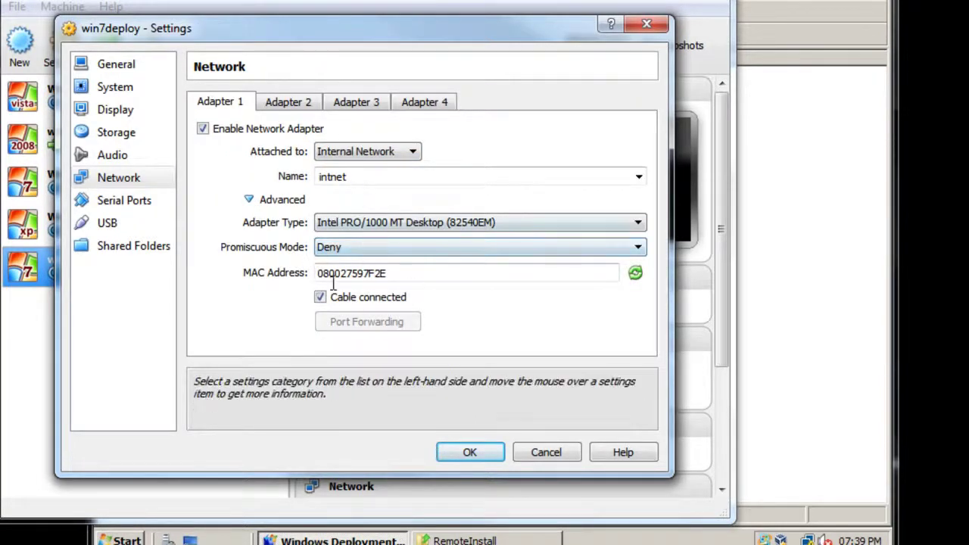
click(119, 111)
click(109, 91)
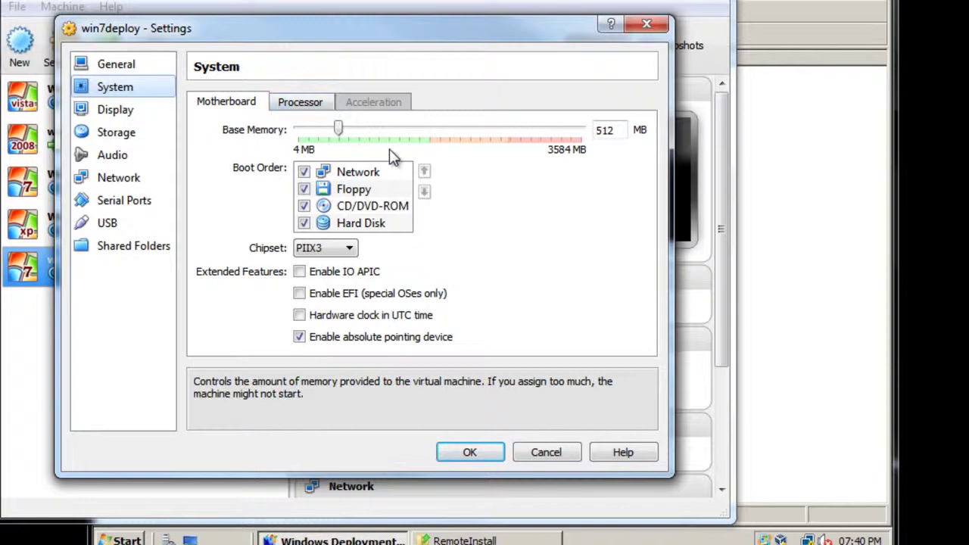
click(489, 451)
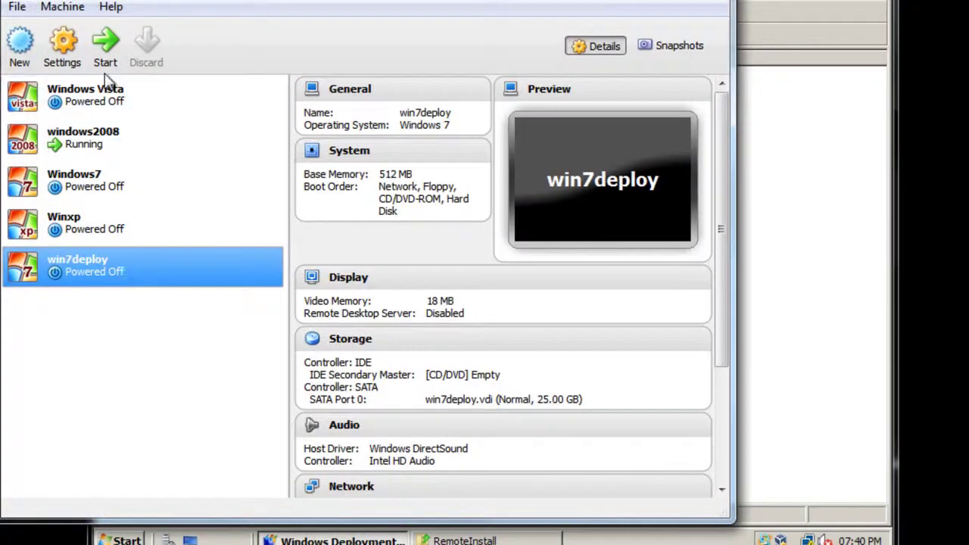
Start win7deploy, dismiss the start-up disk prompt unchanged, and capture input as it PXE-boots
click(106, 50)
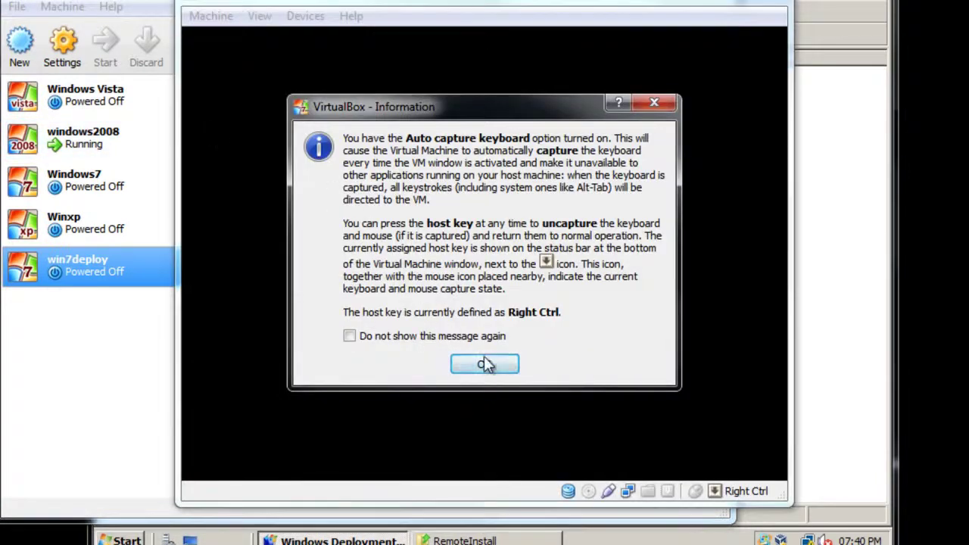
click(485, 364)
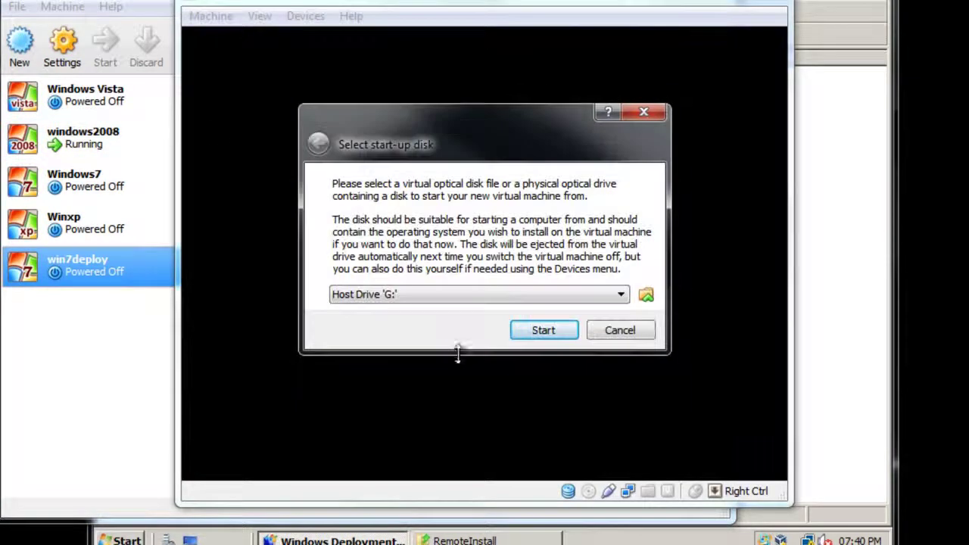
click(436, 304)
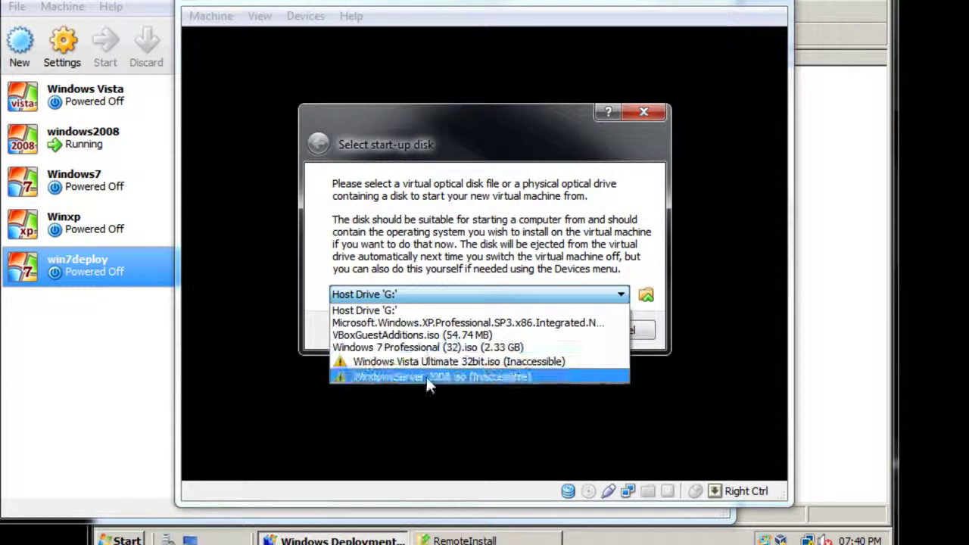
click(445, 298)
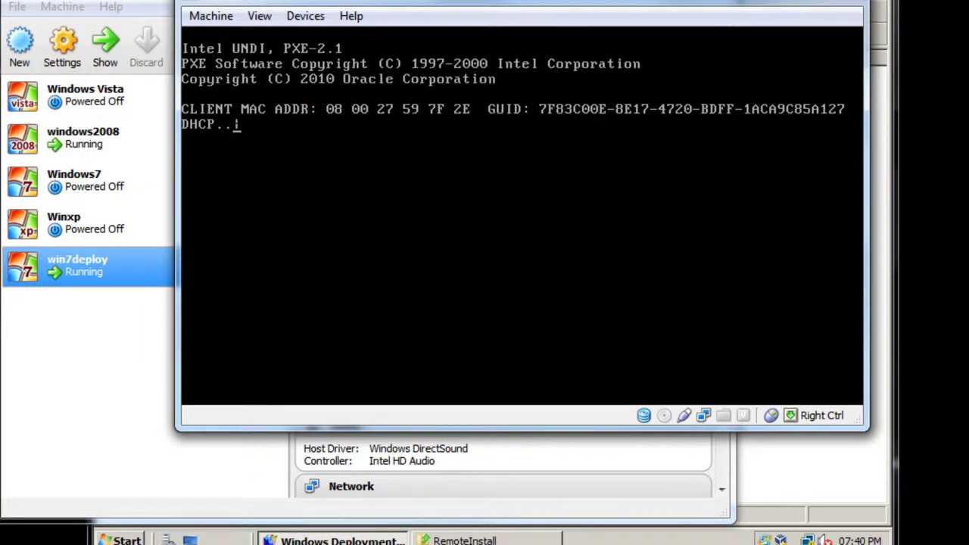
click(594, 278)
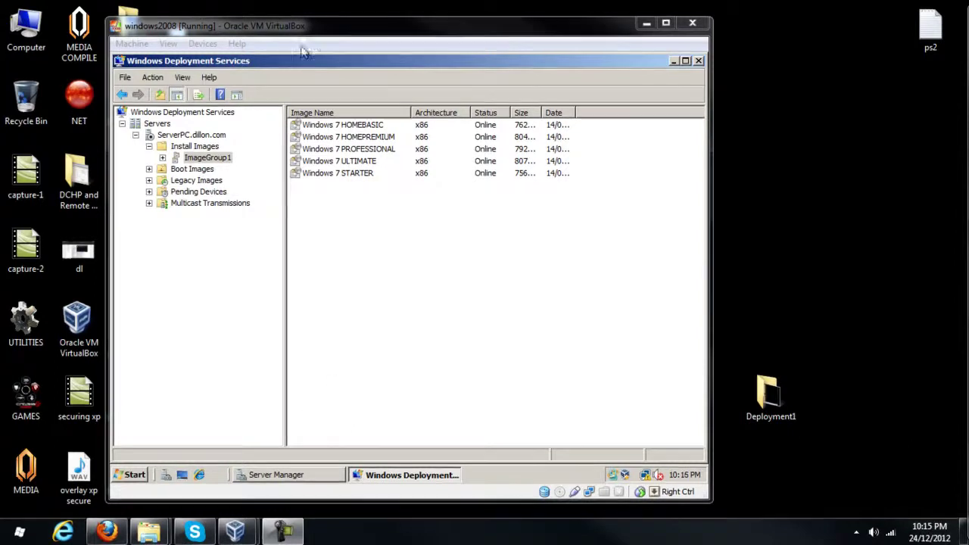
drag(323, 40, 411, 45)
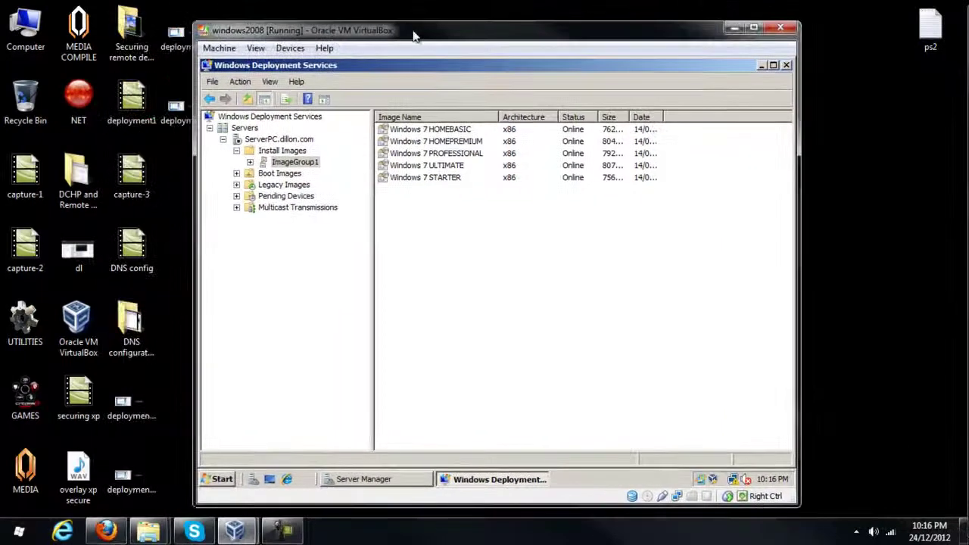
click(136, 401)
double_click(137, 401)
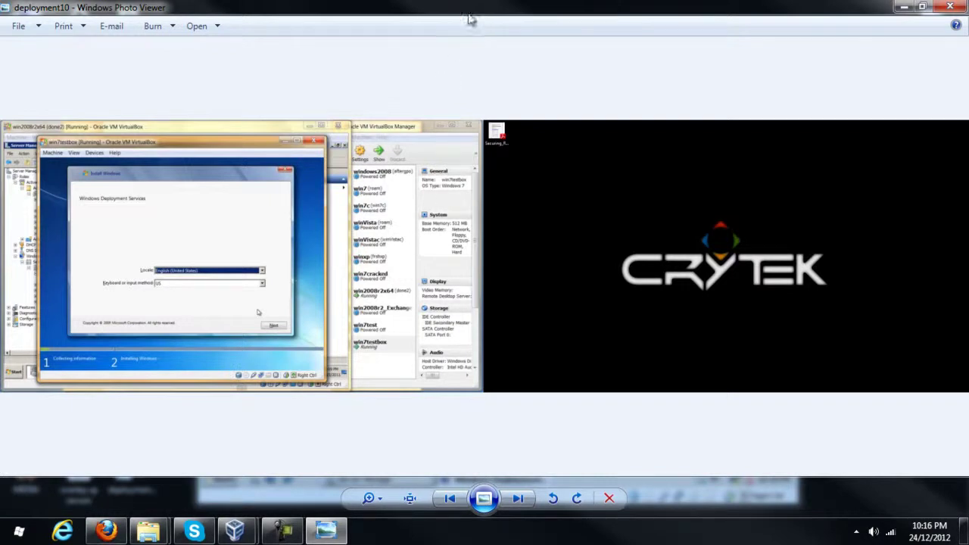
scroll(317, 249, up, 2)
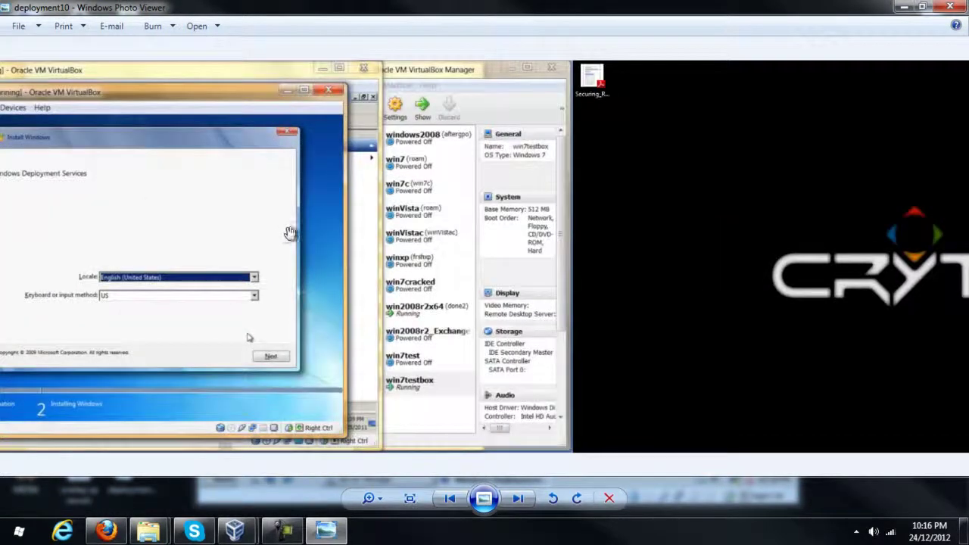
scroll(489, 224, up, 2)
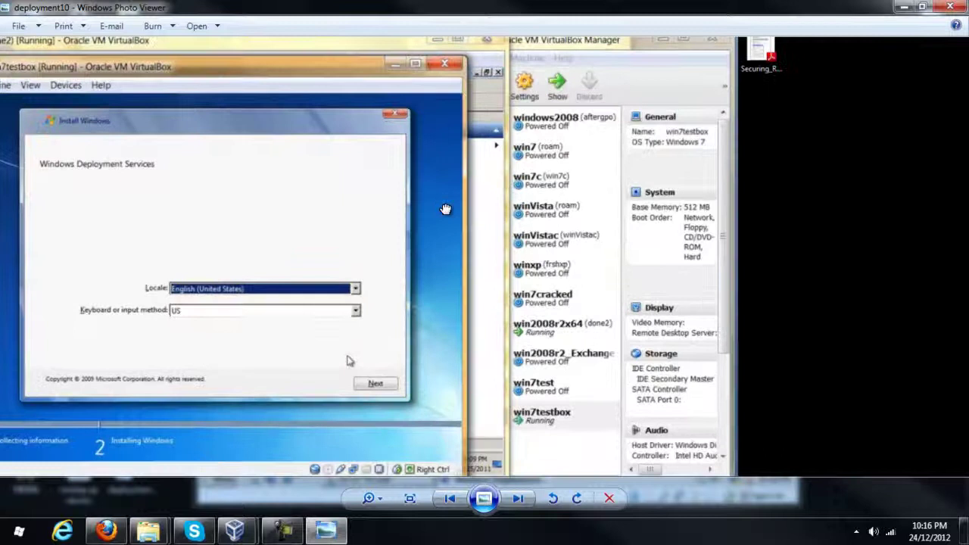
scroll(489, 231, down, 2)
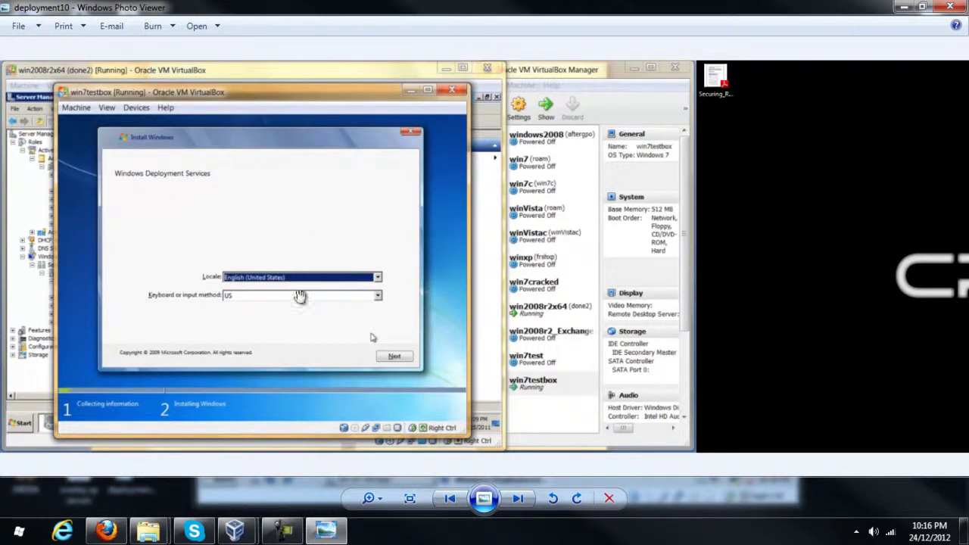
click(517, 498)
scroll(194, 336, up, 3)
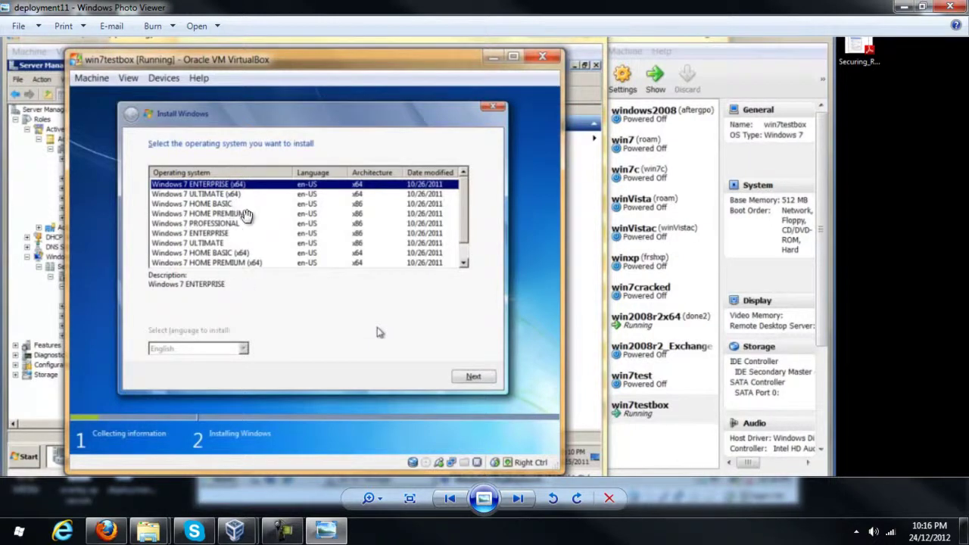
mouse_move(236, 530)
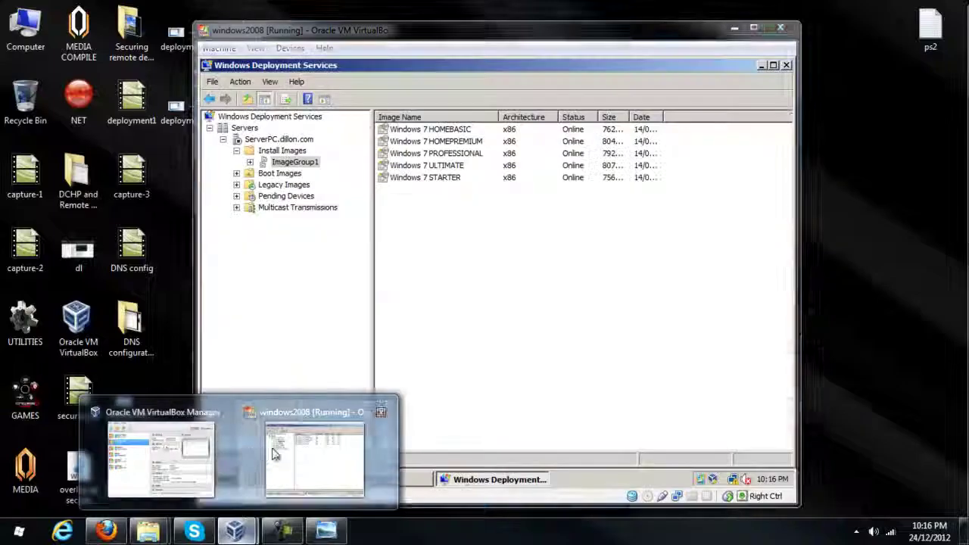
click(317, 454)
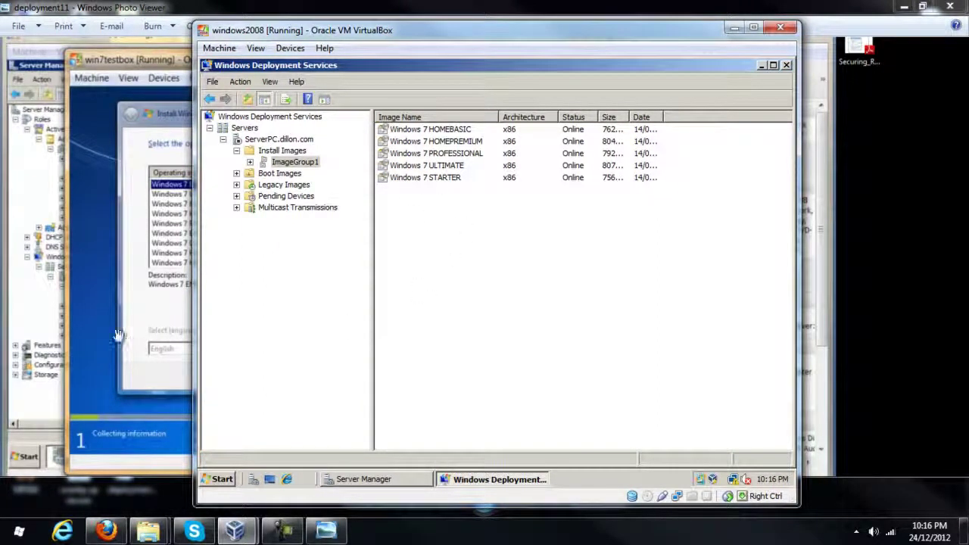
scroll(118, 335, down, 1)
click(517, 498)
drag(131, 275, 246, 221)
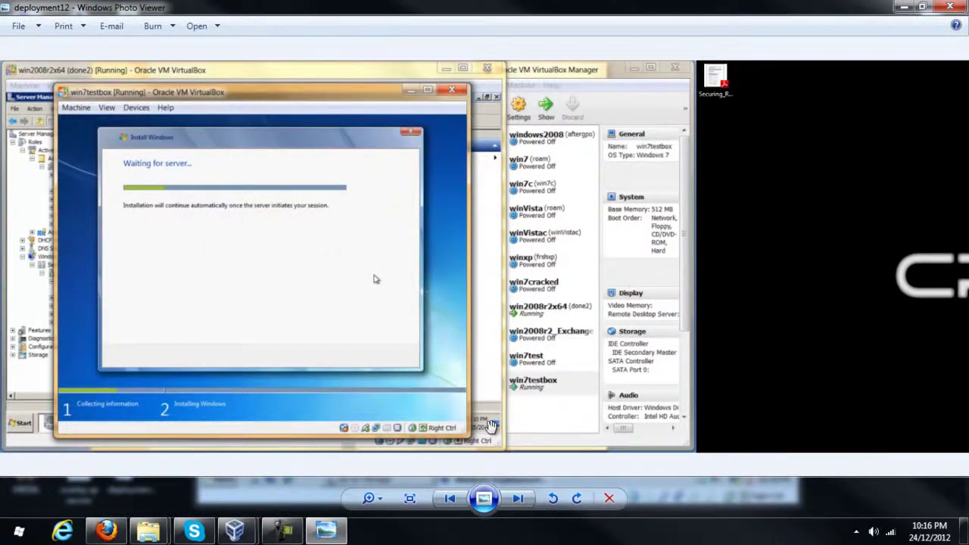
click(517, 498)
scroll(275, 280, up, 2)
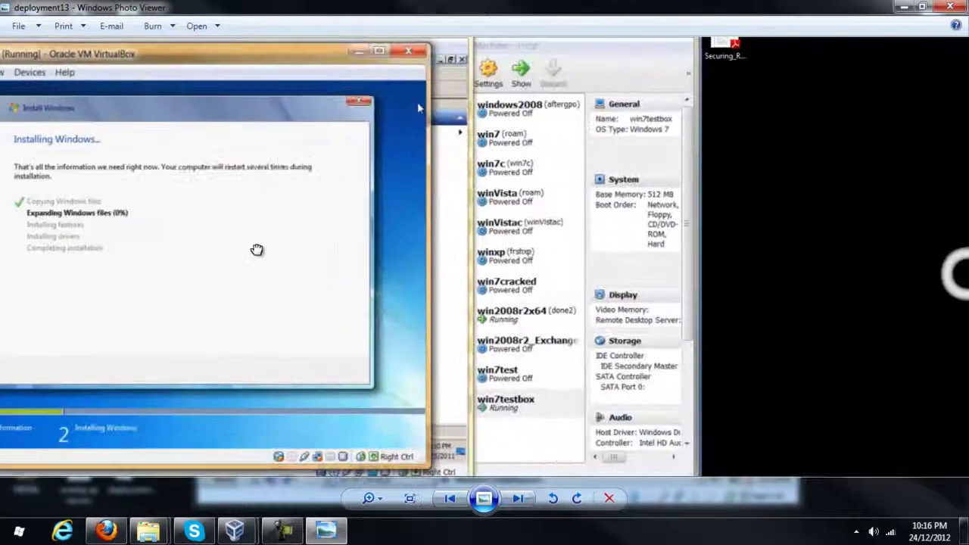
mouse_move(306, 191)
mouse_down()
mouse_move(309, 219)
mouse_move(312, 206)
mouse_up()
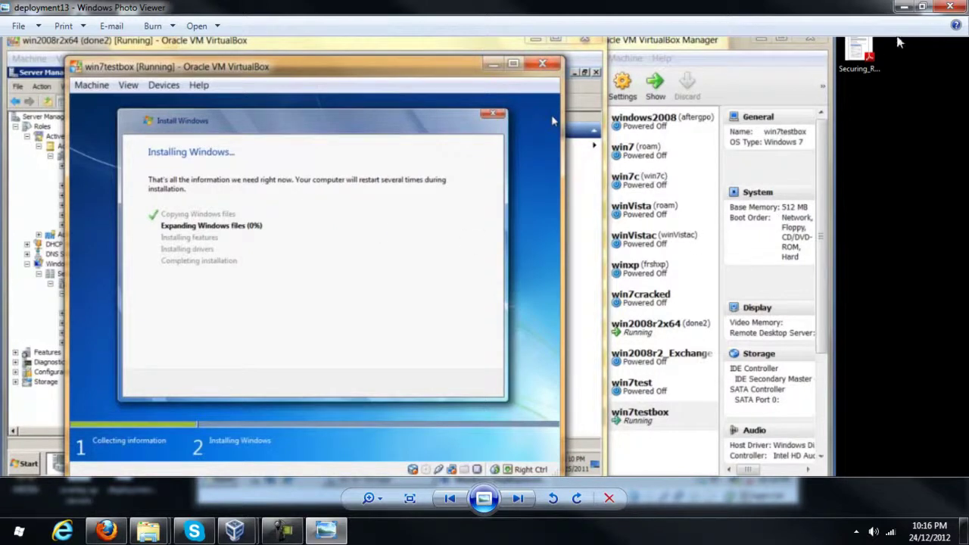
click(950, 7)
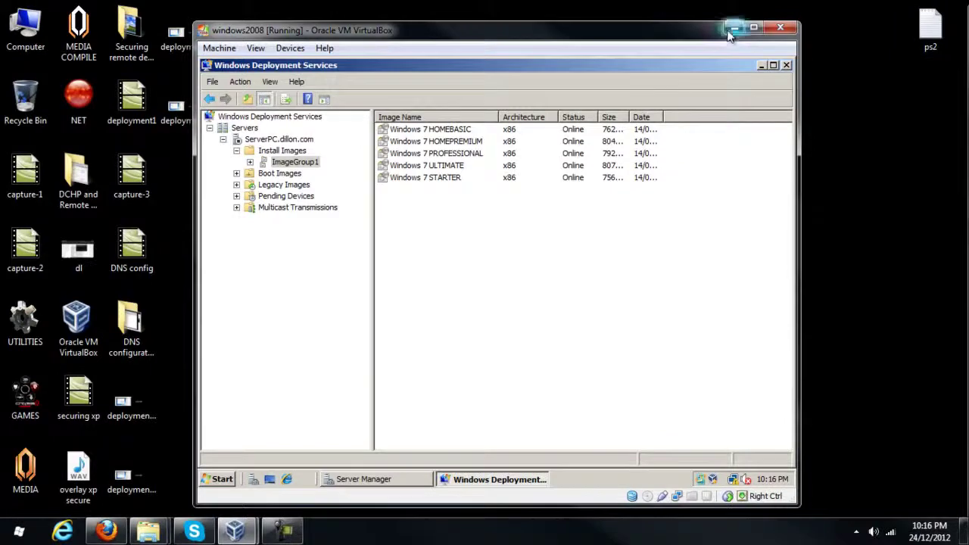